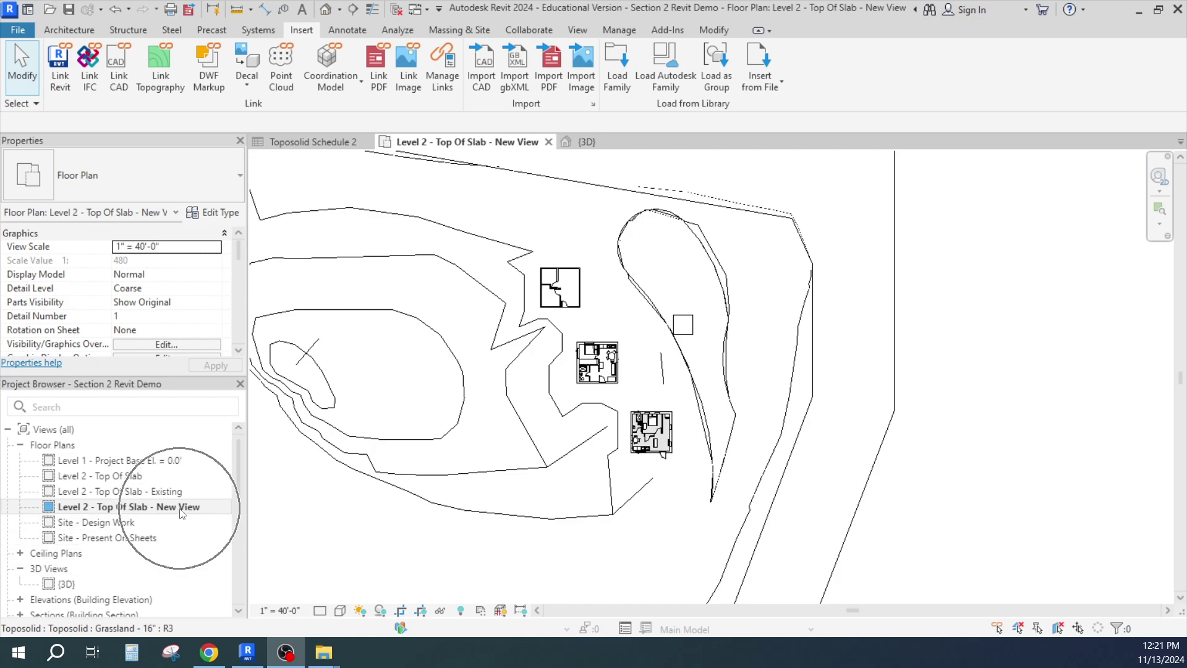
Create perspective camera 3D View 1, eye at the site's upper right, aimed at the three houses
scroll(626, 494, down, 1)
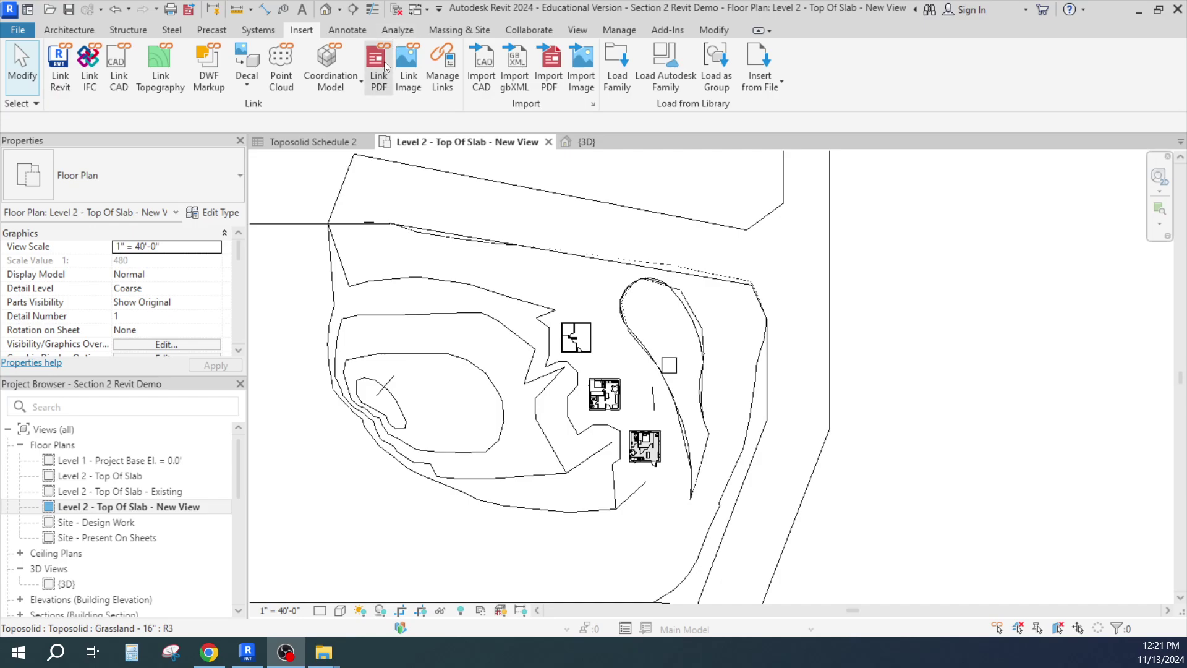
click(585, 33)
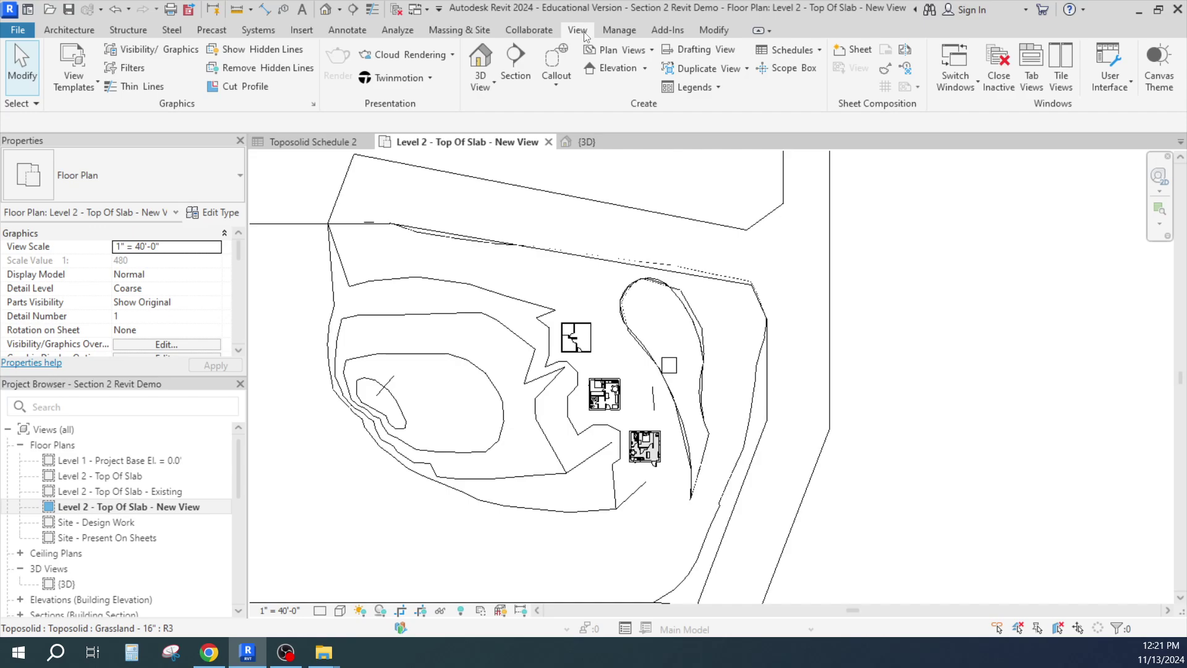
click(494, 87)
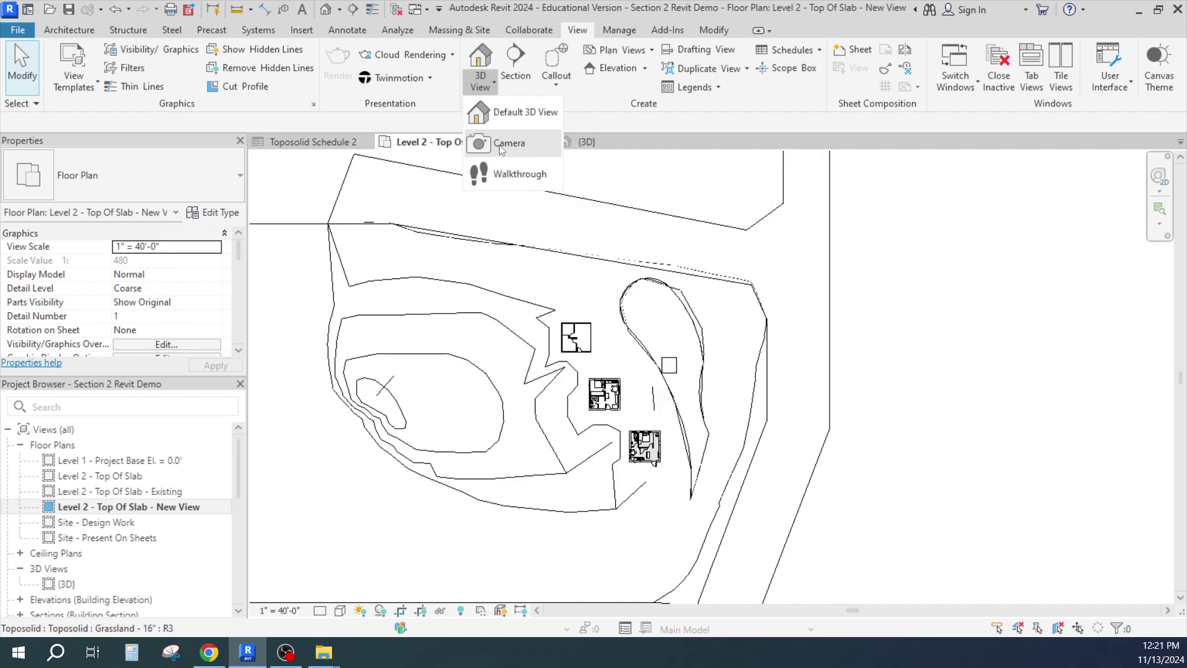
click(499, 144)
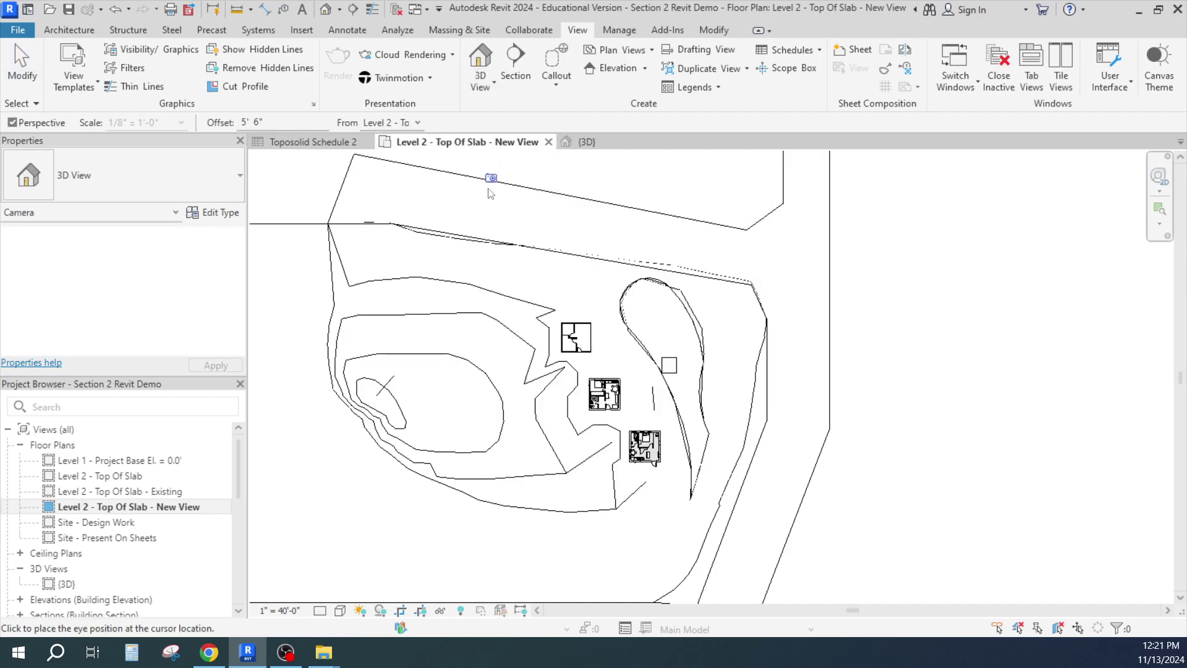
click(795, 238)
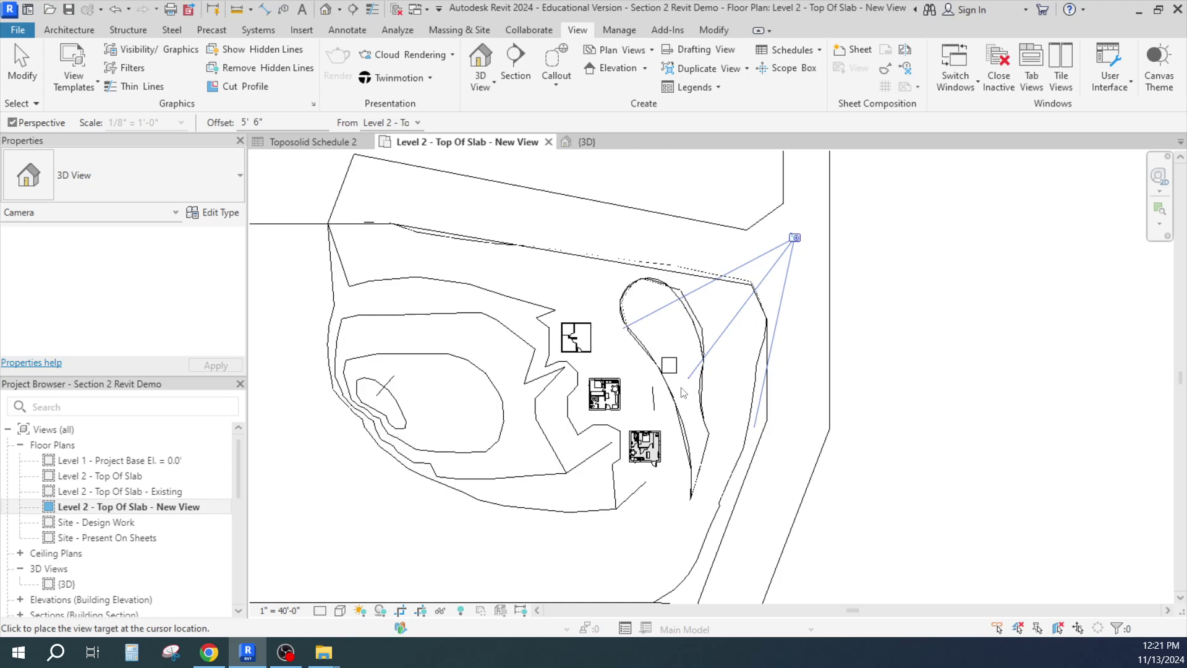
click(500, 465)
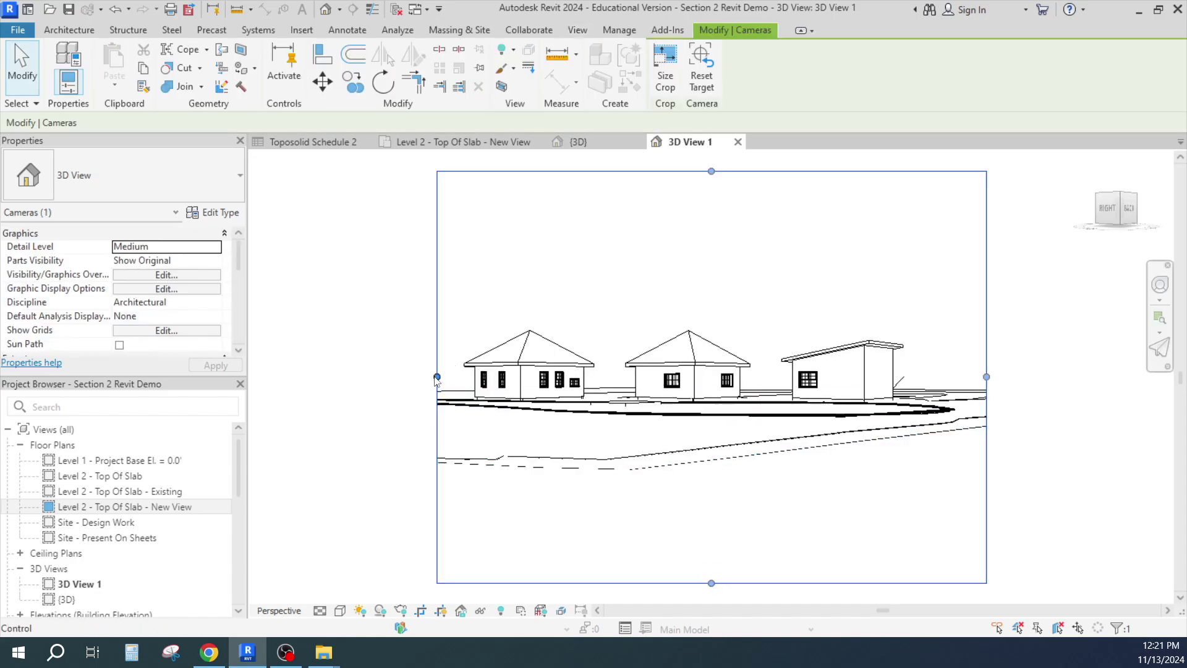
Widen the camera view's crop region by dragging its left edge outward
drag(436, 379, 400, 391)
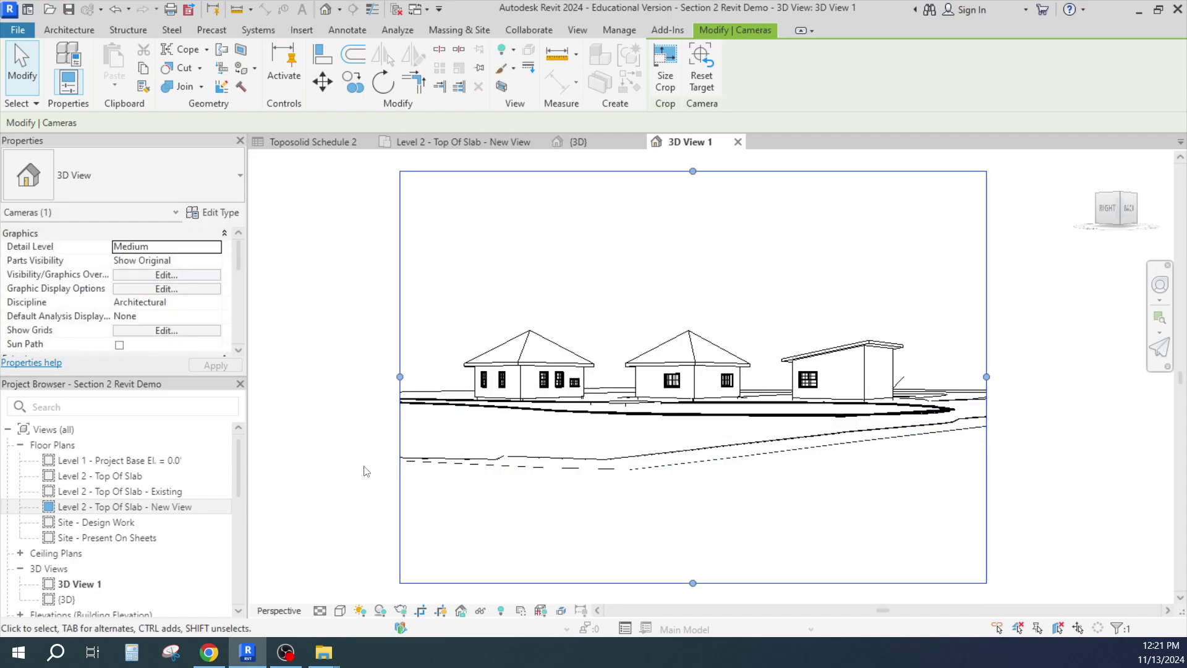
click(321, 409)
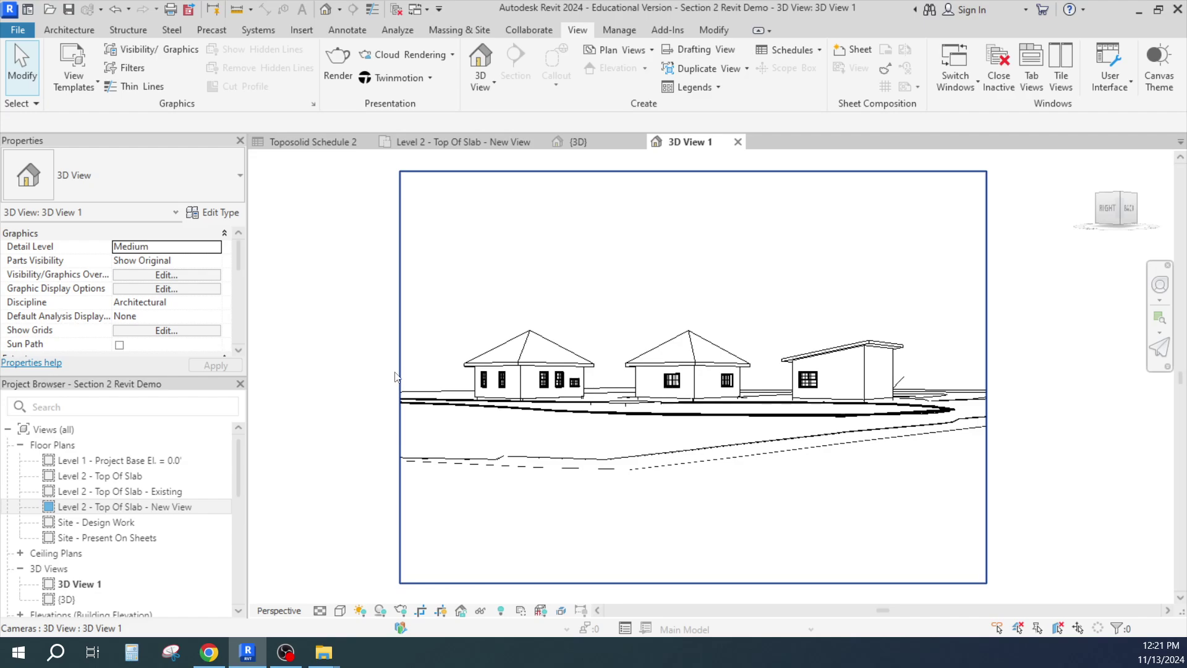
scroll(239, 351, down, 8)
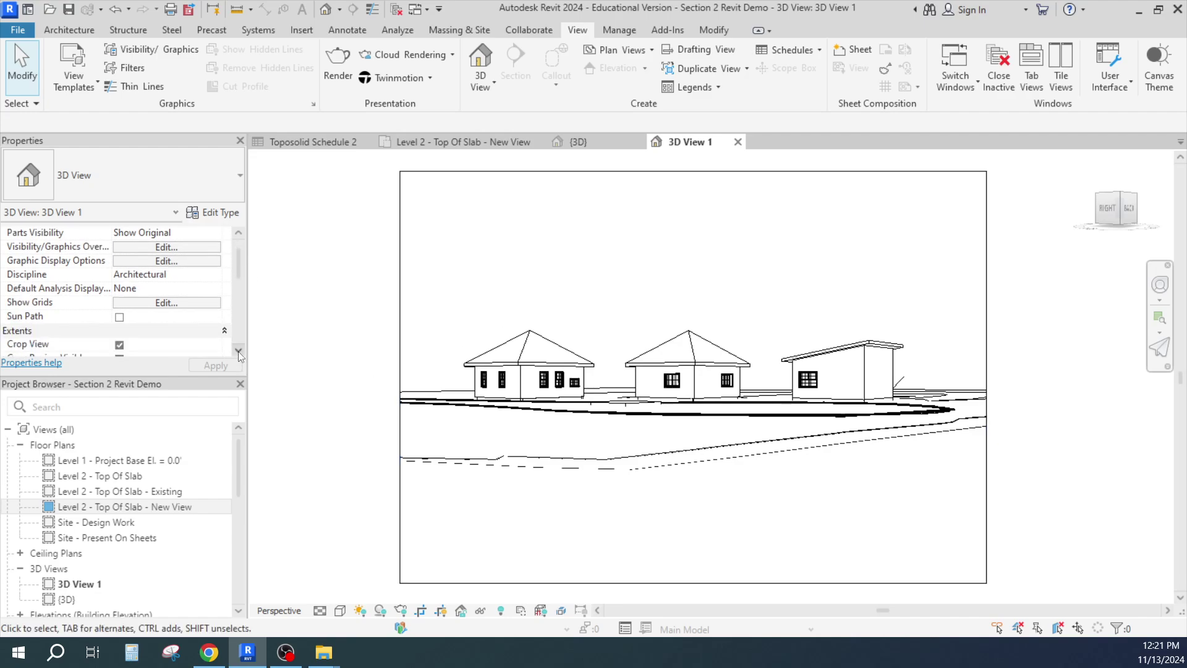
scroll(239, 351, down, 7)
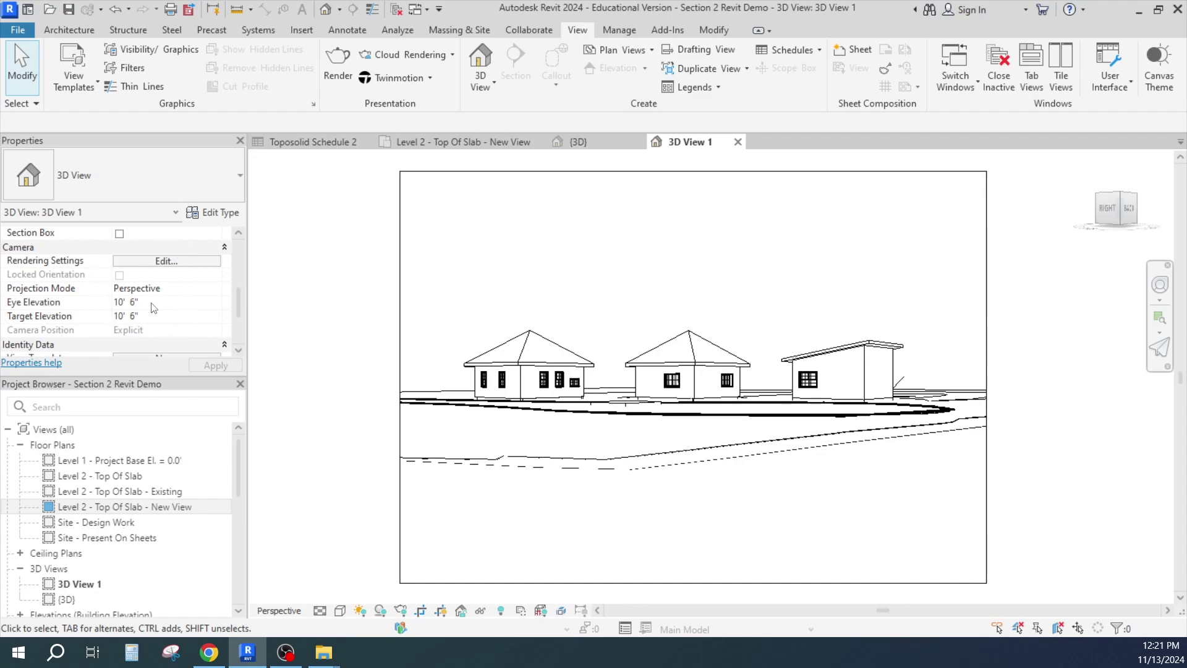
Set the camera Eye Elevation to 20' 0", then back to 10' 6"
click(152, 303)
text(20)
click(215, 366)
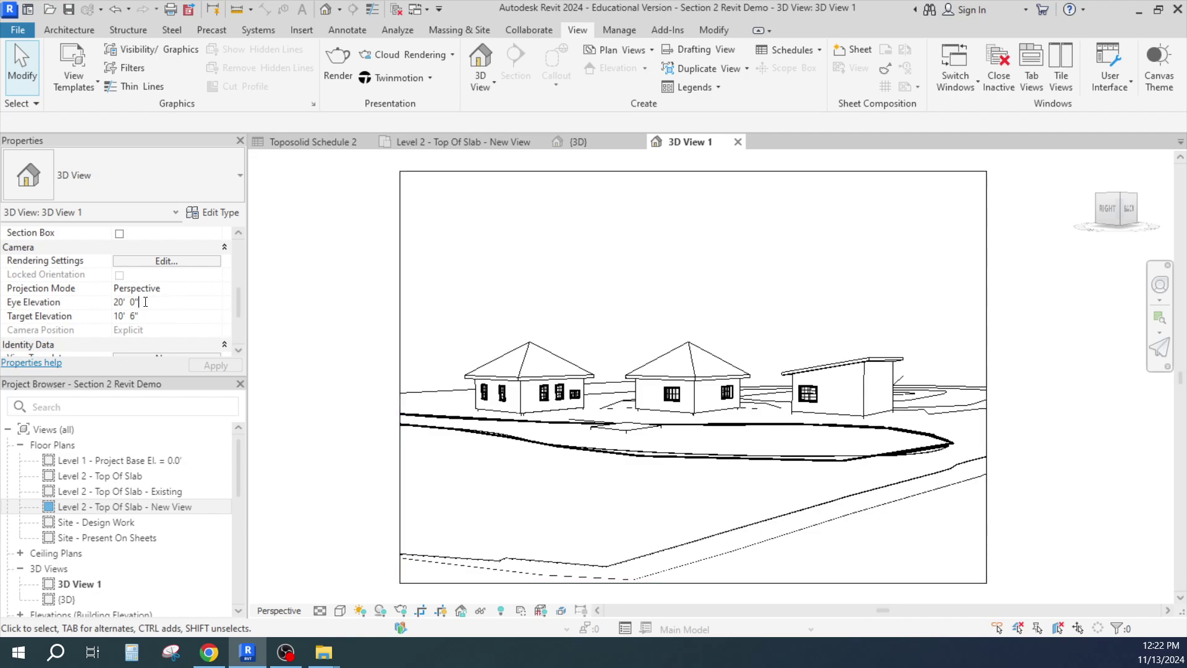
drag(143, 304, 110, 302)
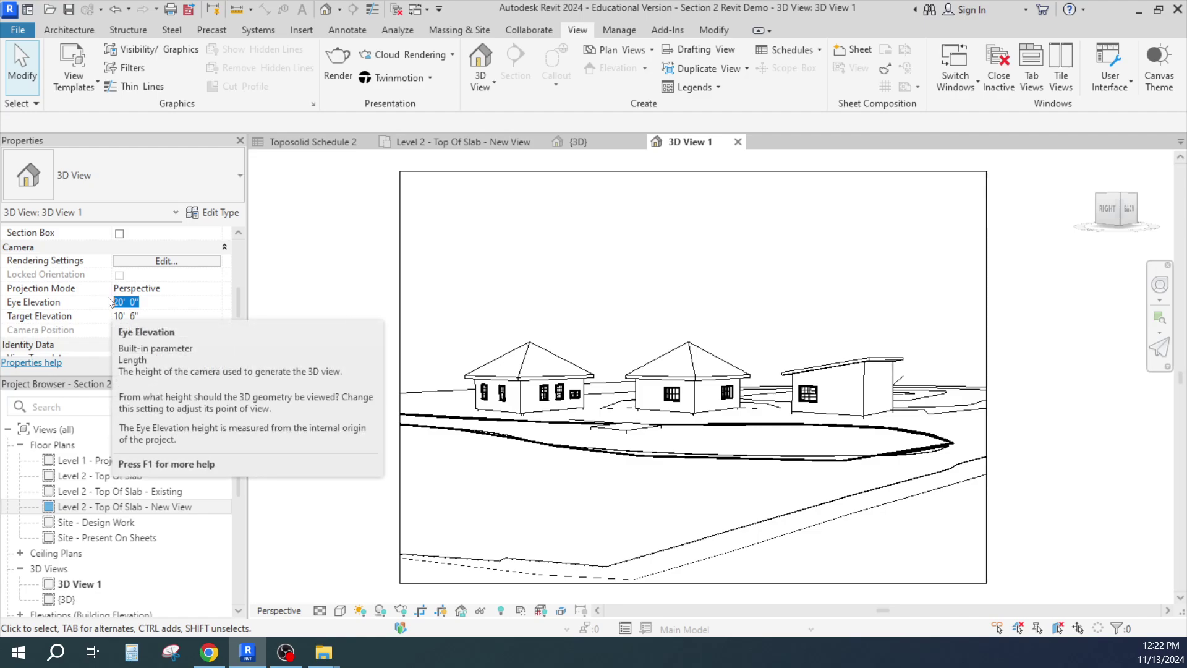
text(10)
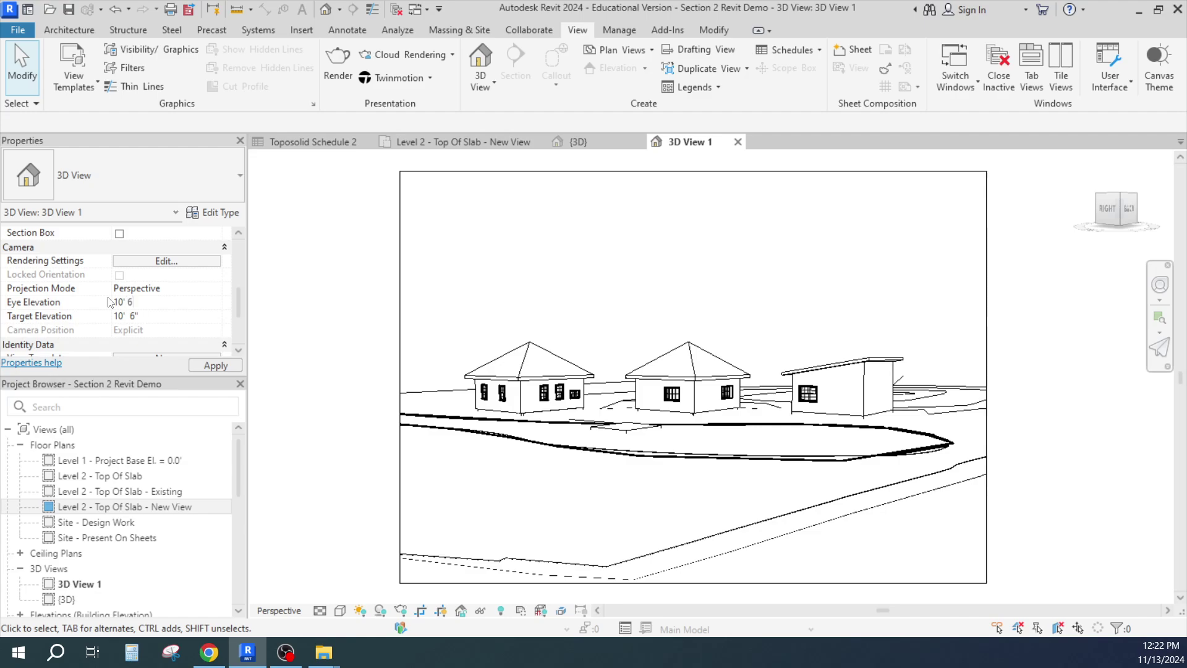
text(' 6")
key(Return)
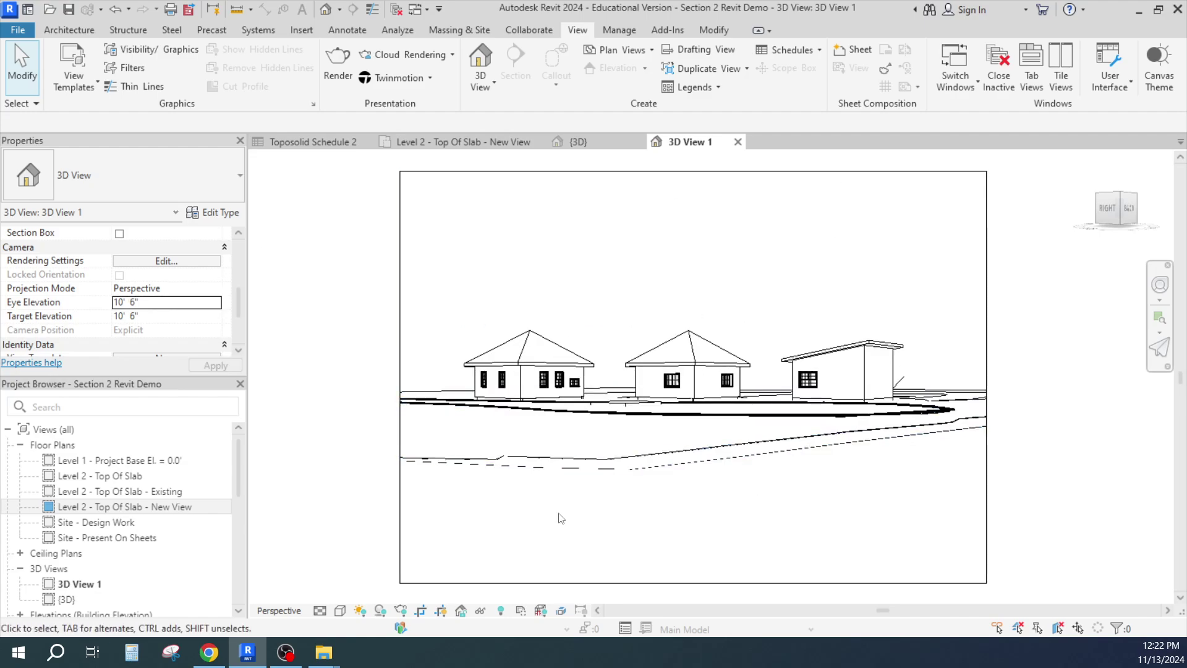
Switch 3D View 1 to the Realistic visual style
click(340, 610)
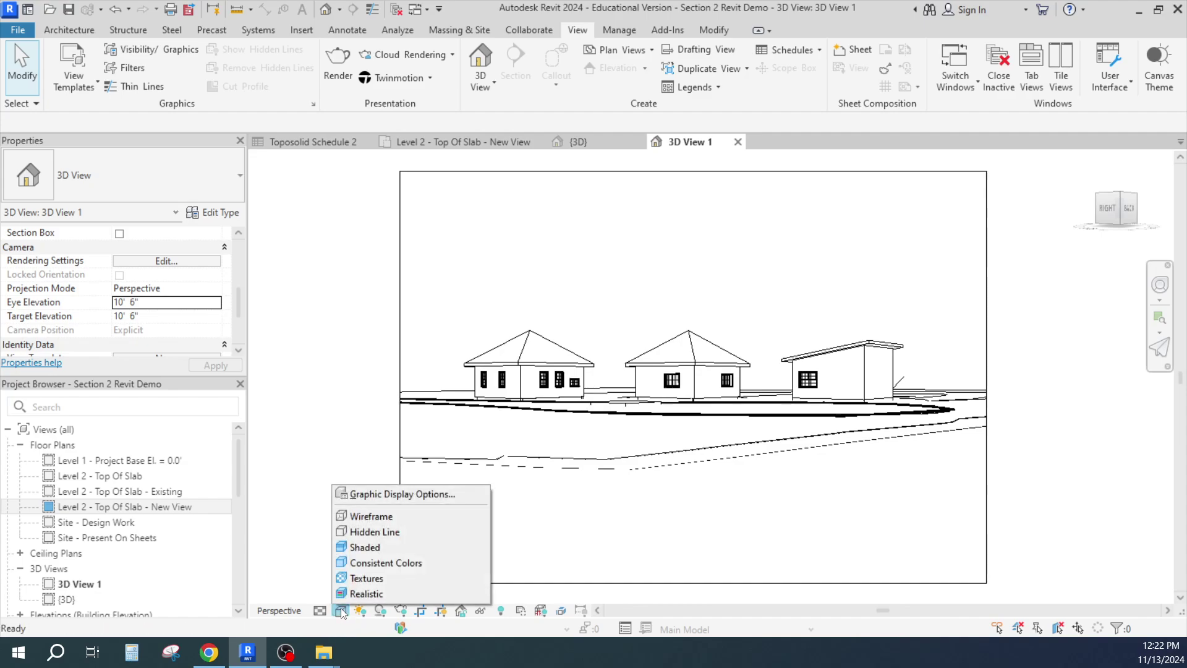
click(365, 594)
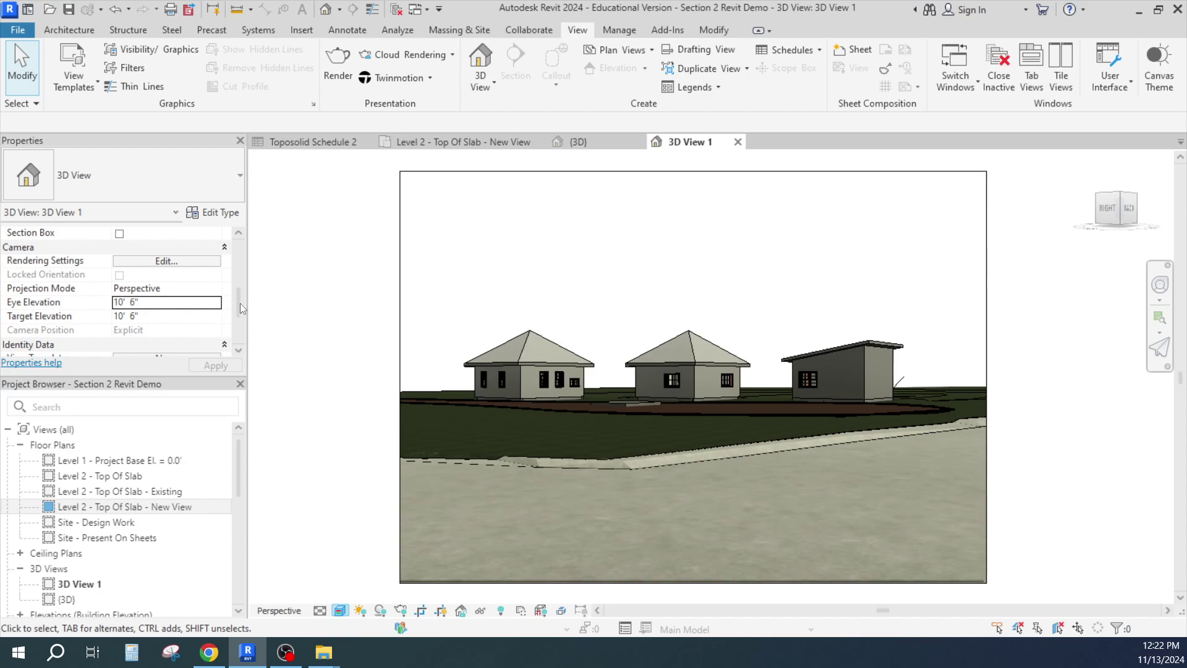
drag(240, 302, 236, 262)
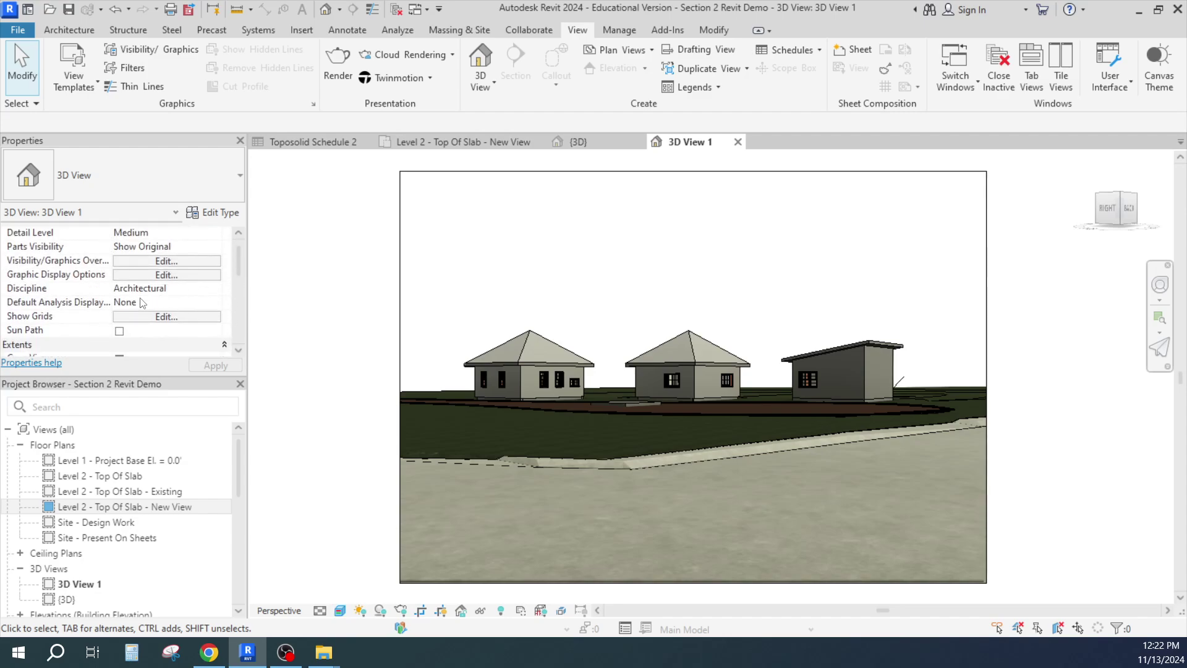
Set the Graphic Display Options background to Gradient and apply it to the view
click(164, 274)
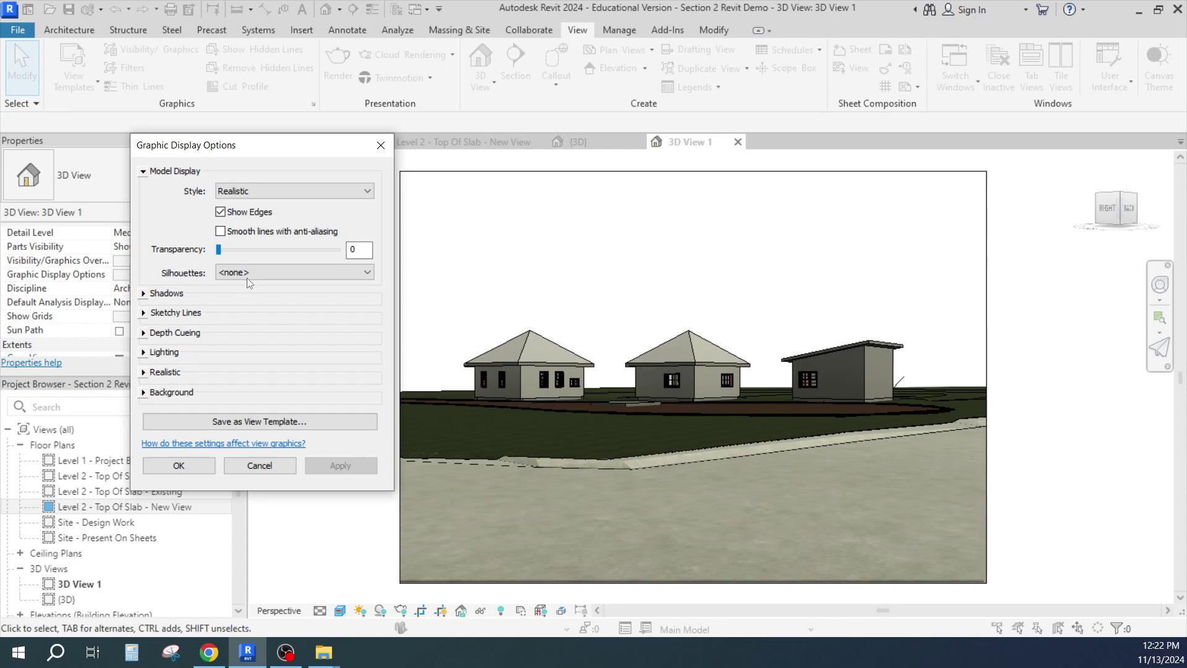
click(143, 396)
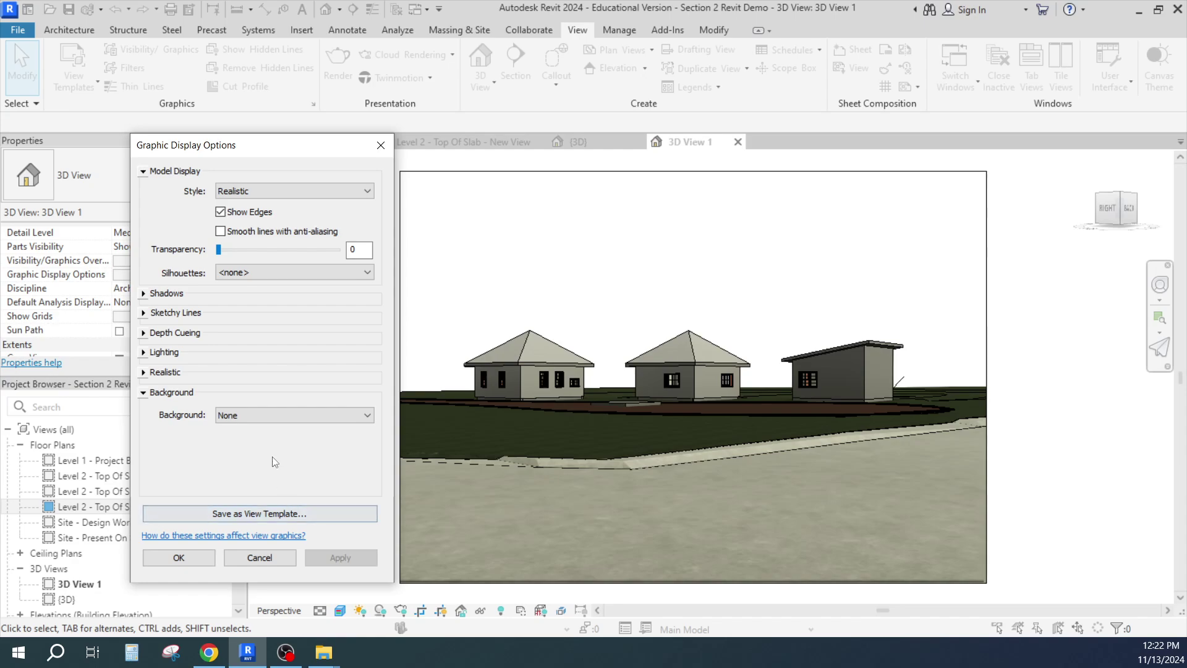
click(260, 415)
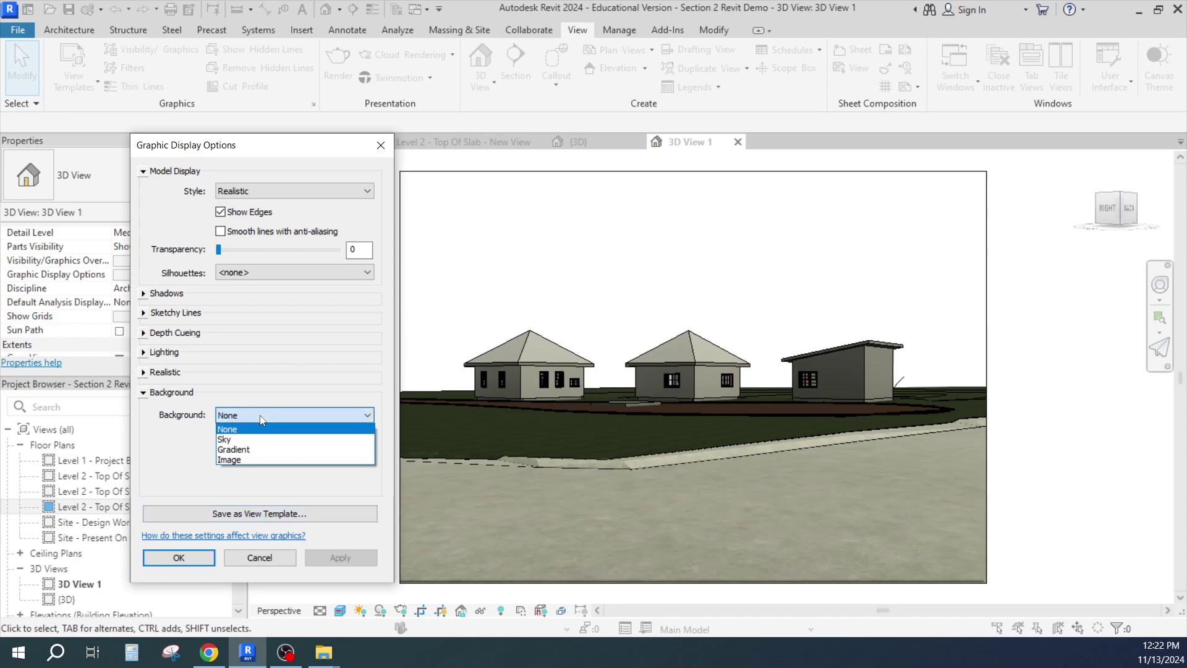
click(249, 449)
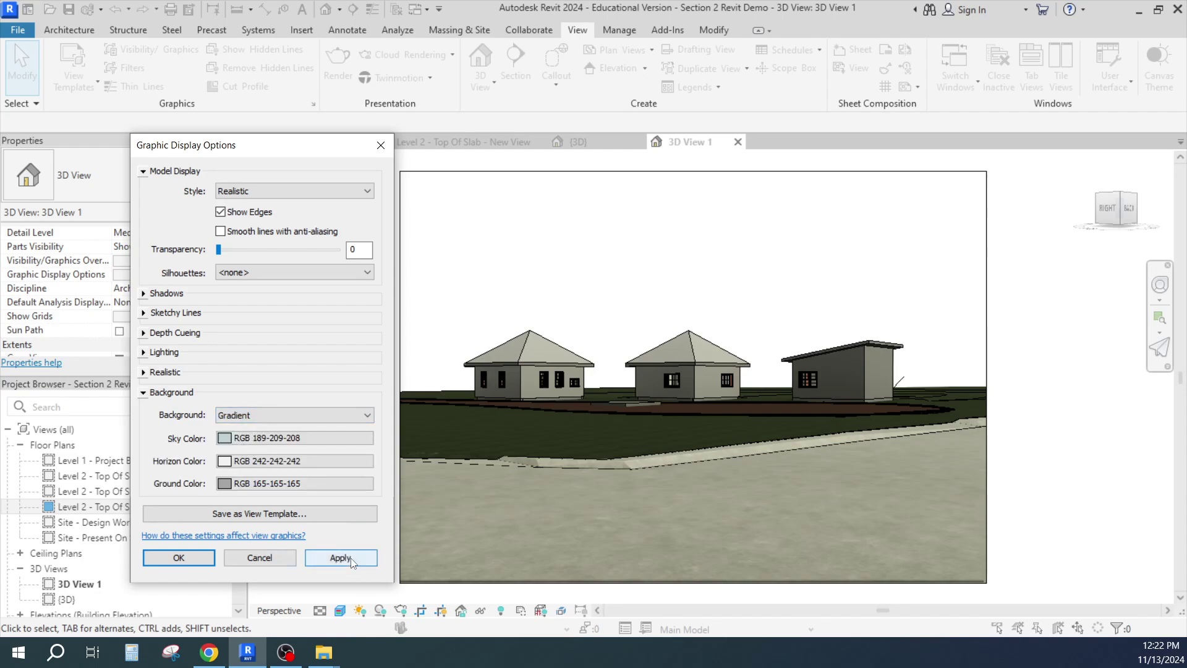
click(341, 558)
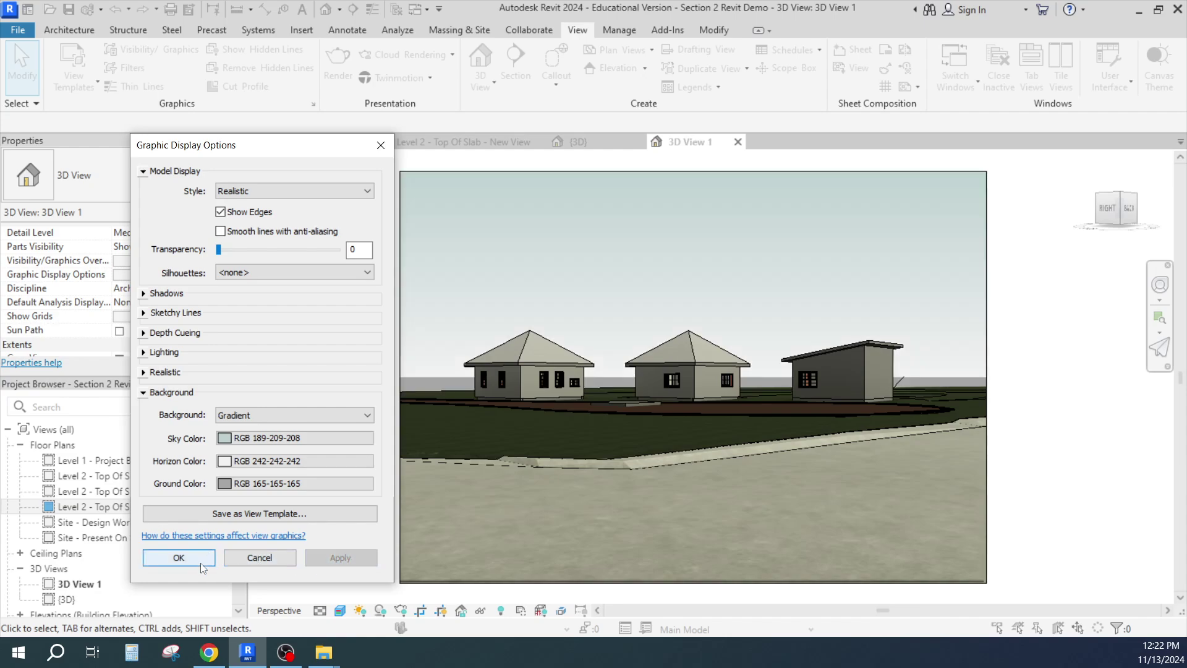
click(179, 558)
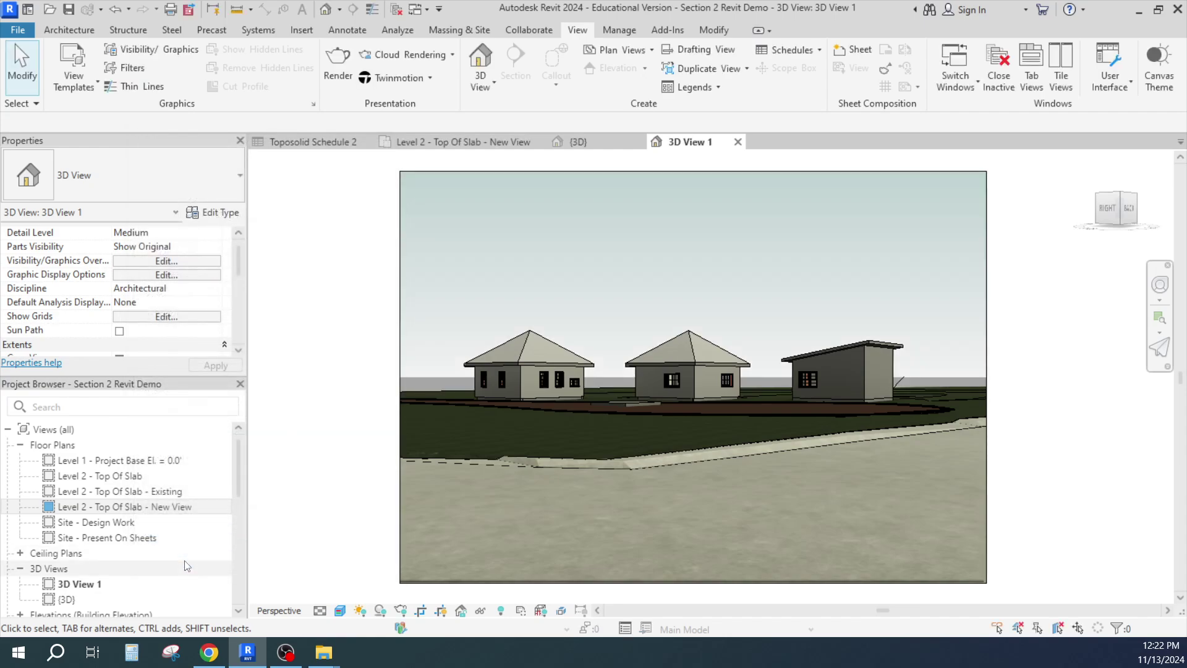
Rename 3D View 1 in the Project Browser to the client's name followed by '- New'
click(522, 378)
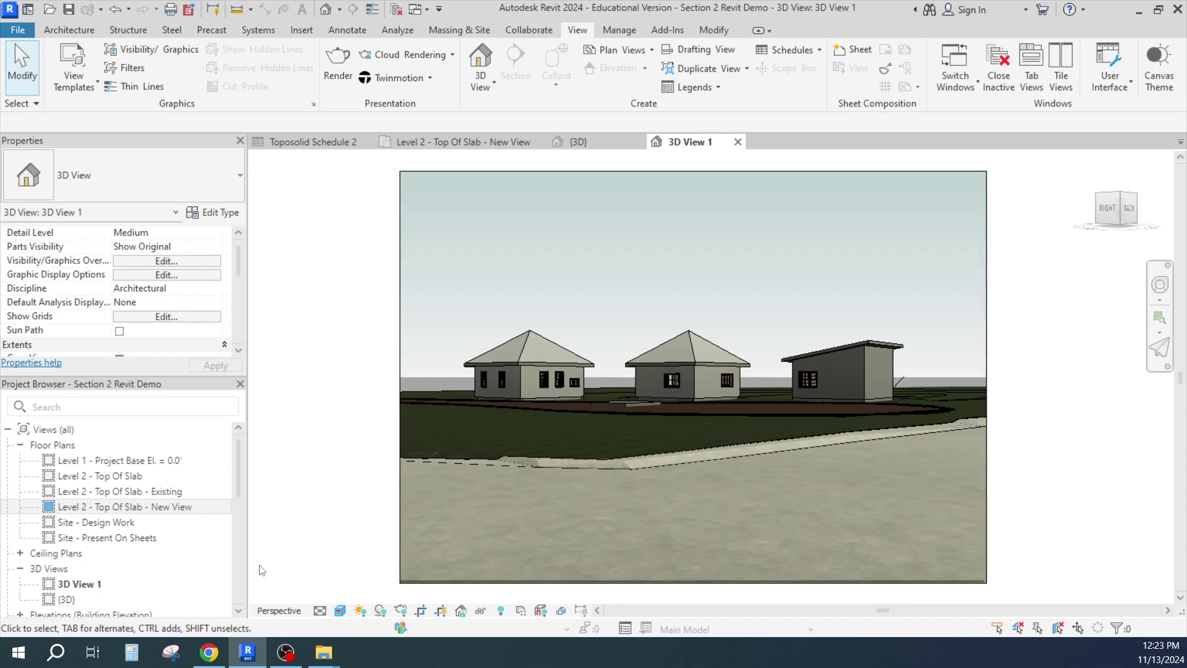
click(236, 476)
scroll(242, 492, down, 2)
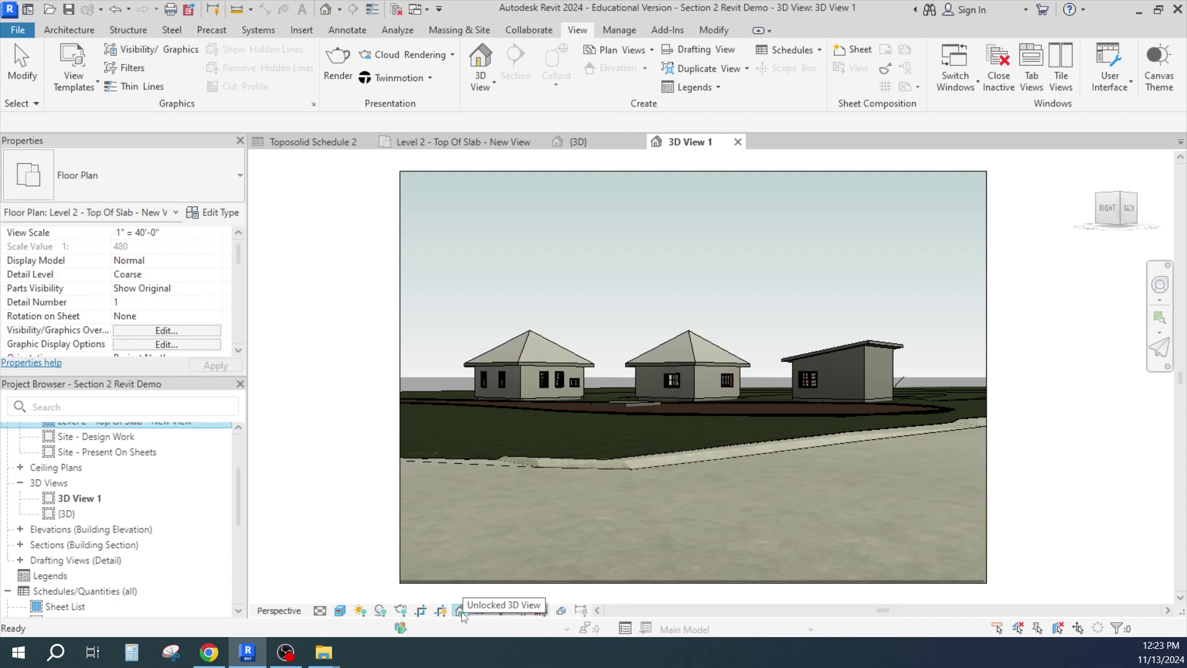
click(461, 615)
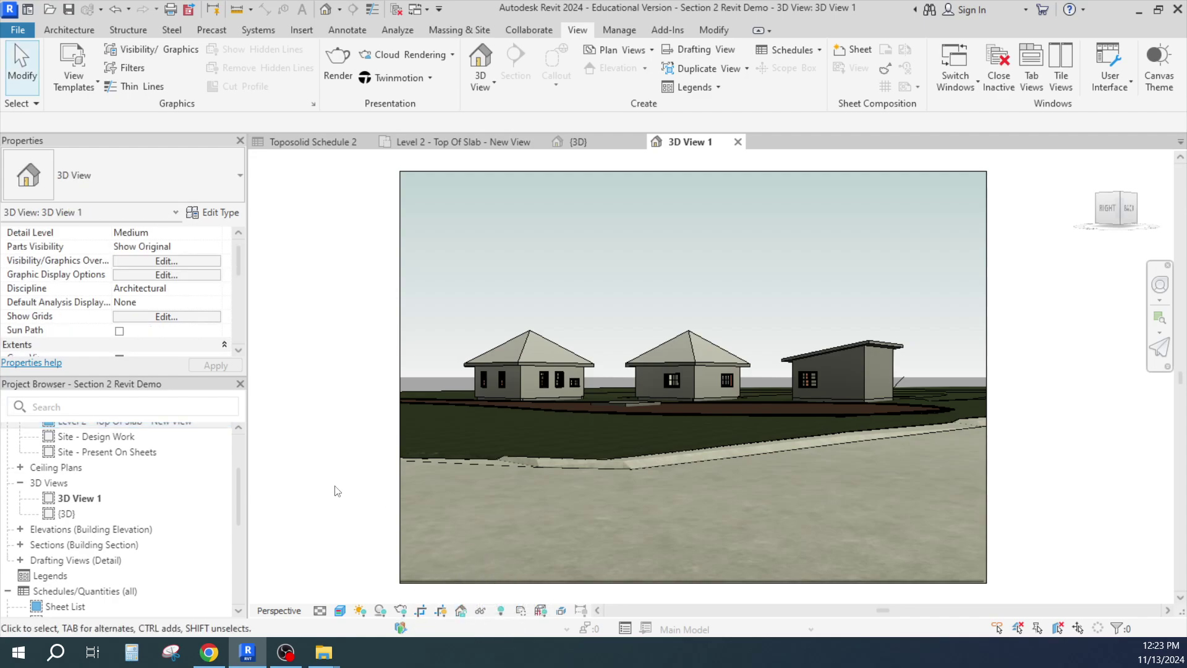
right_click(91, 501)
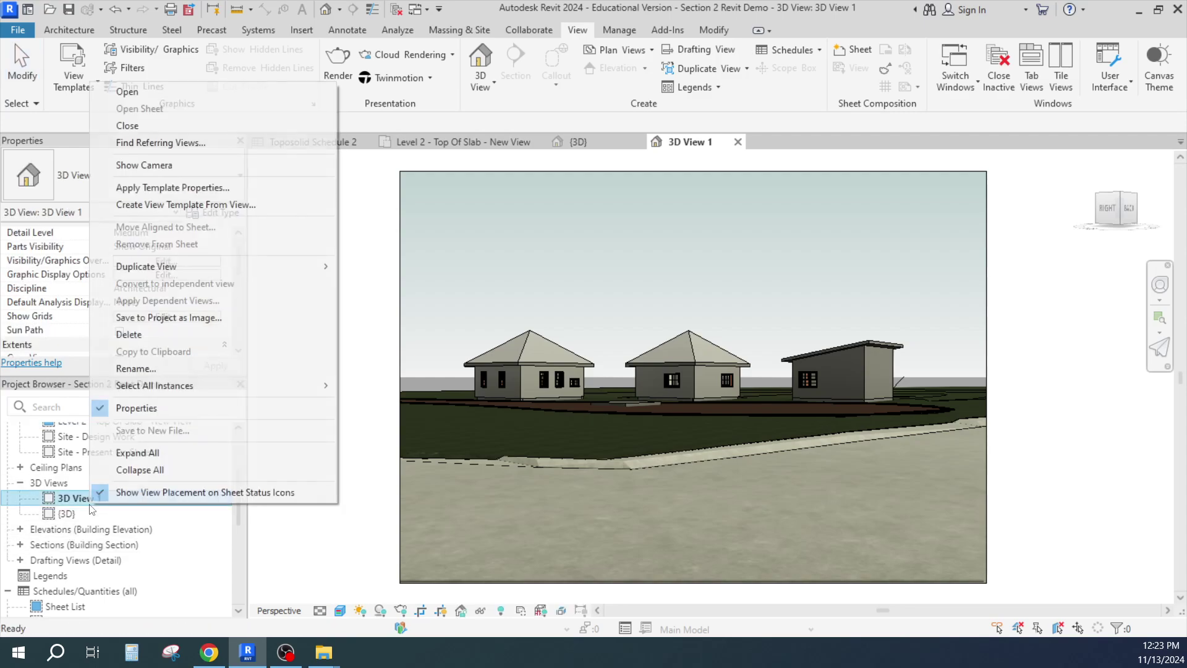
click(128, 370)
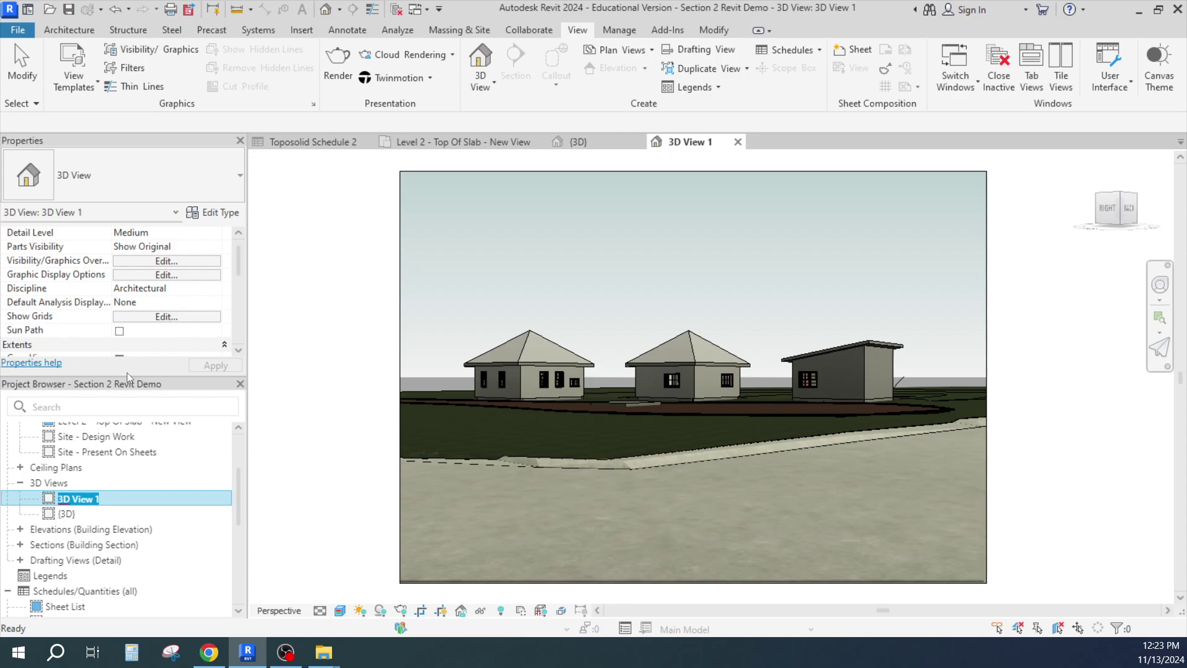
text(New Const)
key(BackSpace)
key(BackSpace)
key(BackSpace)
key(BackSpace)
key(BackSpace)
key(BackSpace)
key(BackSpace)
key(BackSpace)
key(BackSpace)
text(Moore & Bonnard - new)
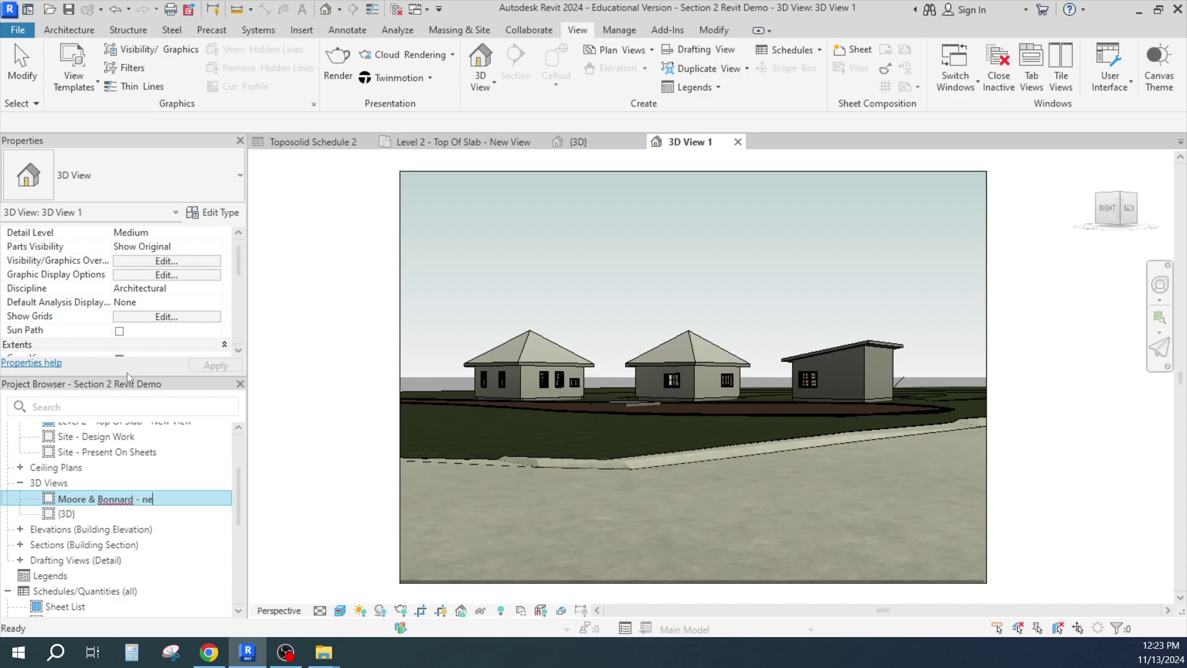
key(BackSpace)
key(BackSpace)
key(BackSpace)
text(New)
click(345, 456)
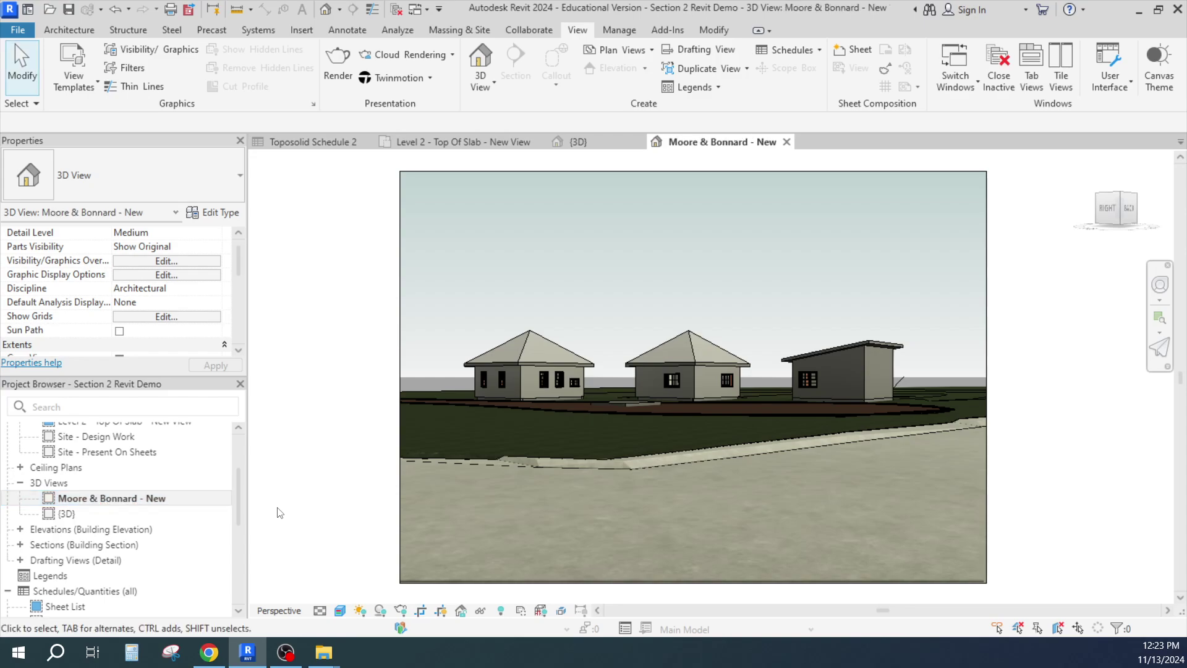
Duplicate the client's '- New' camera view
right_click(137, 504)
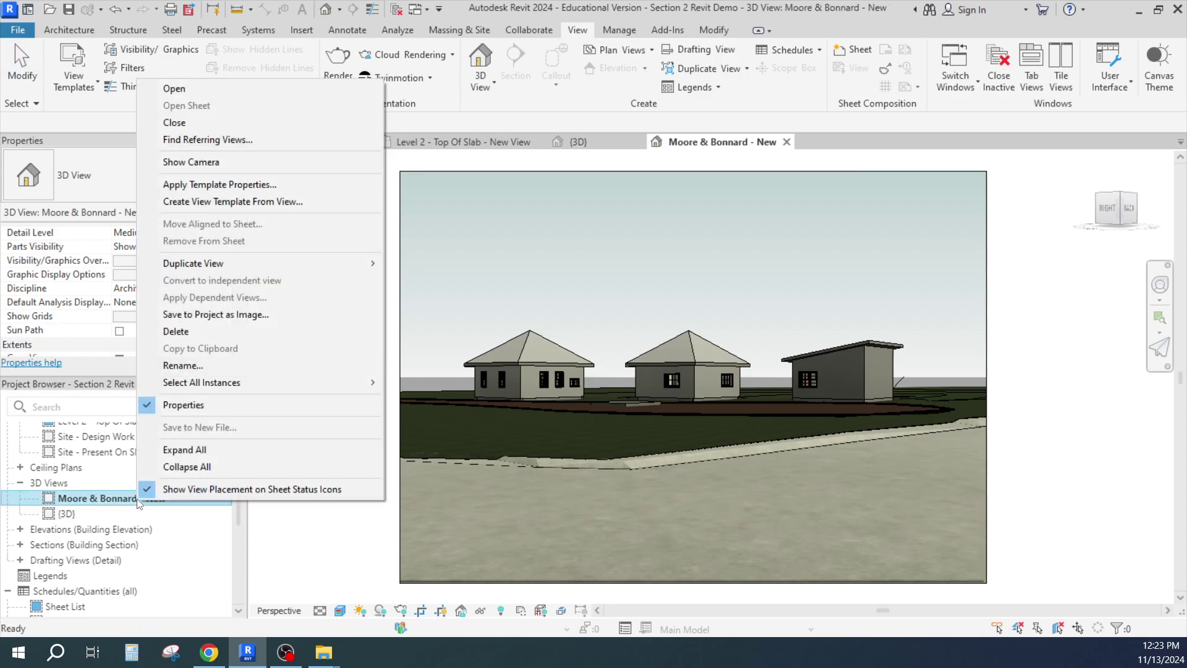
mouse_move(278, 265)
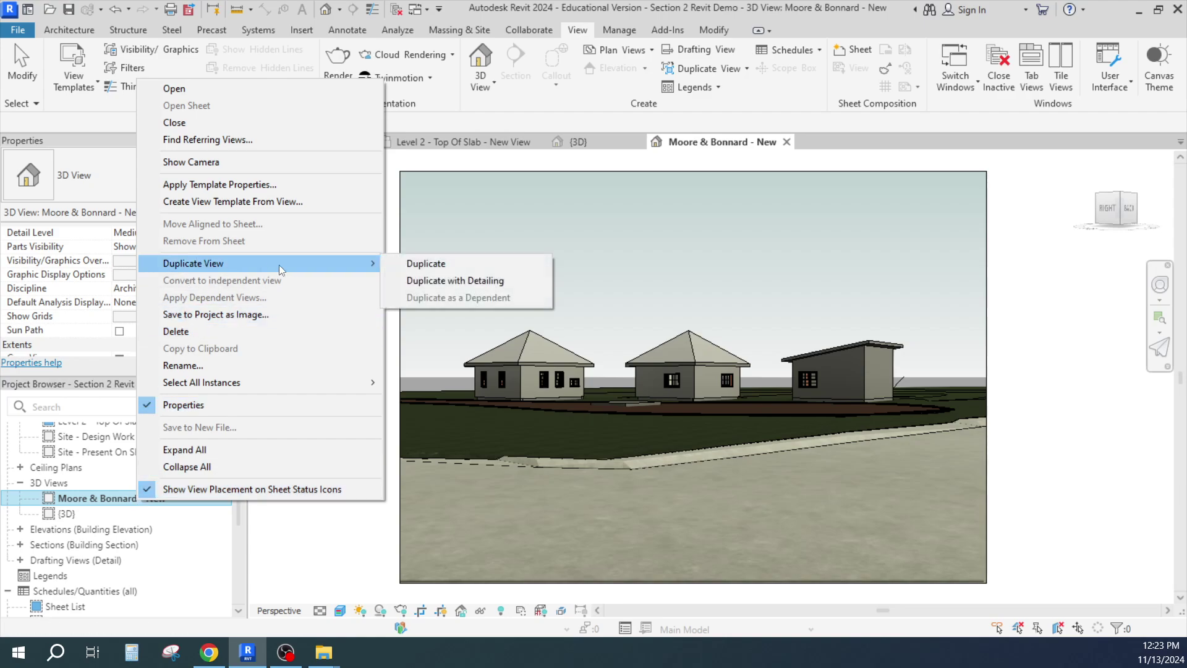
click(427, 263)
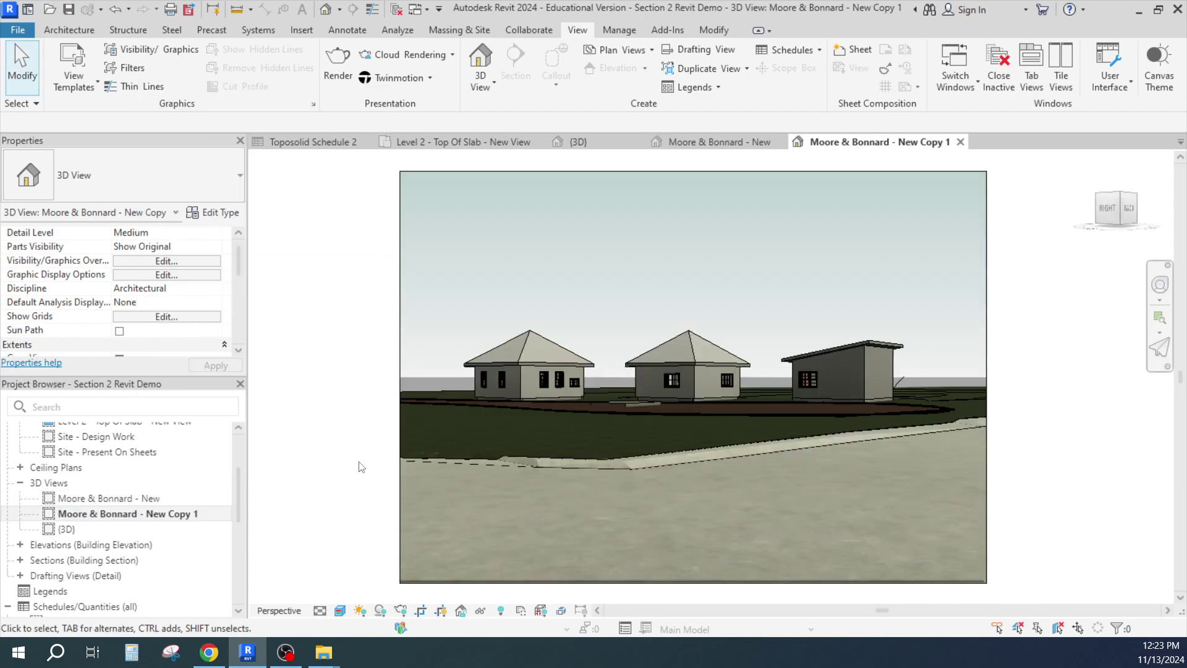
Rename the copy, replacing its ending with '- Existing'
right_click(157, 518)
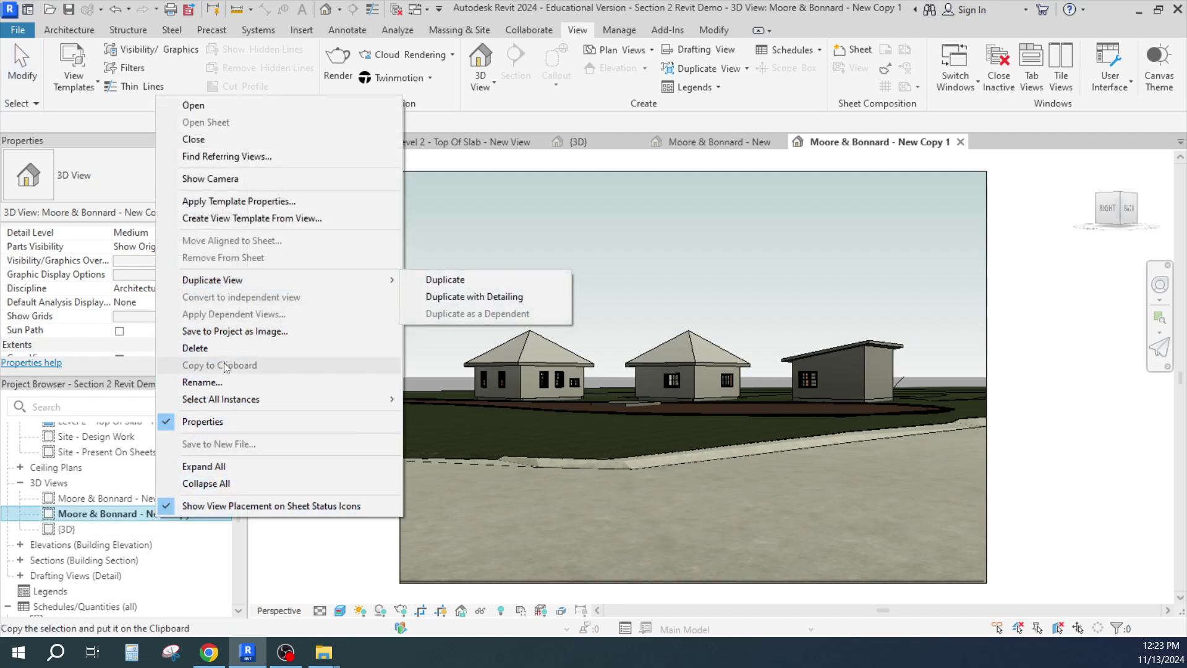
click(224, 382)
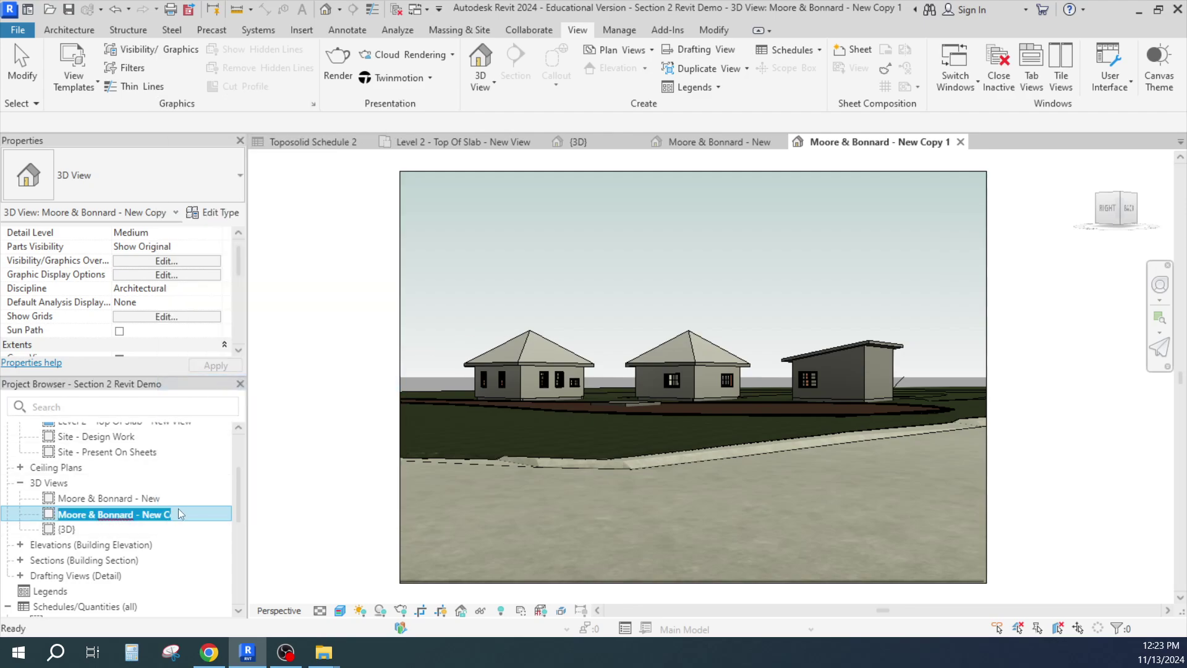
key(Return)
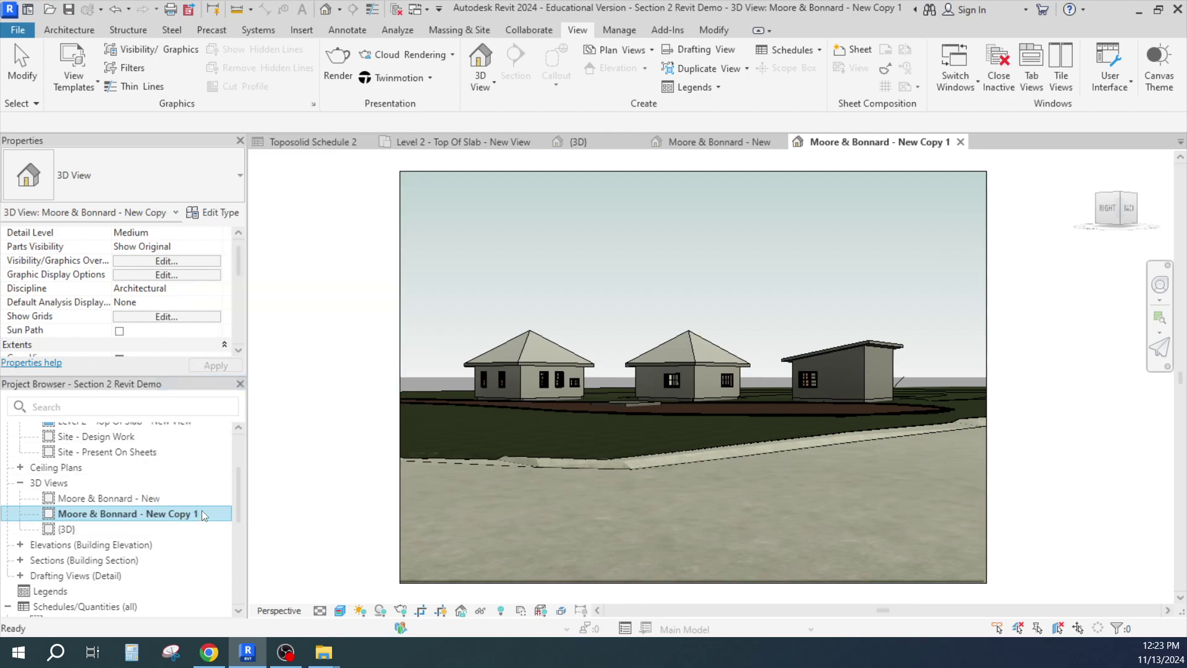
click(177, 517)
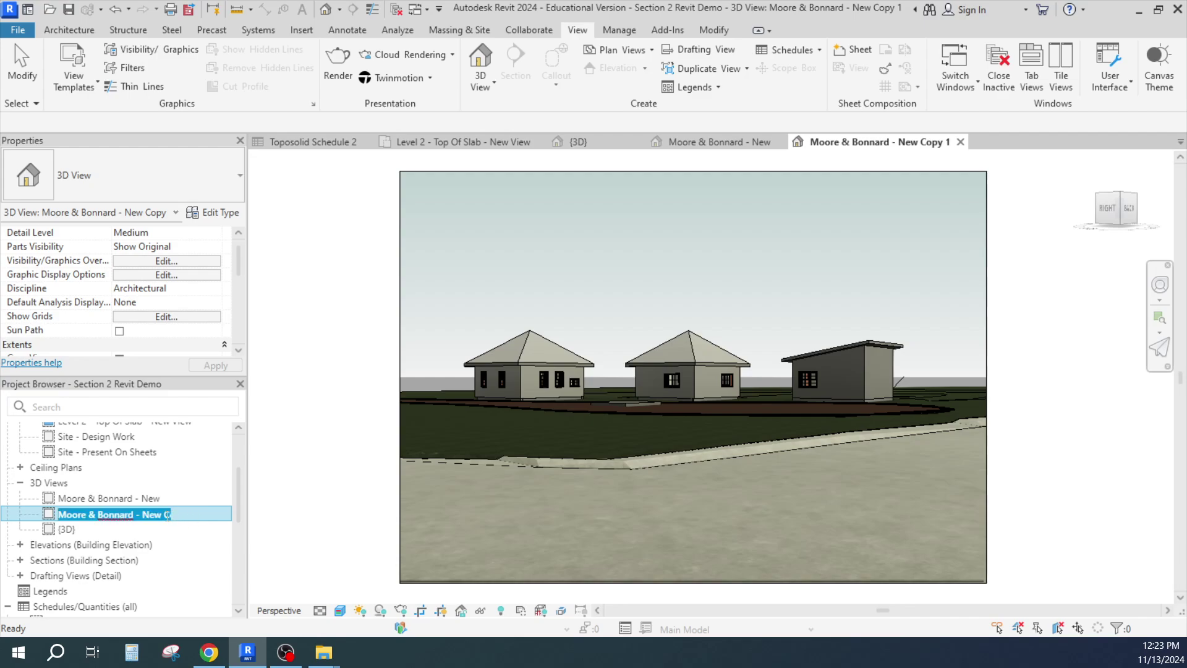
key(End)
key(BackSpace)
key(BackSpace)
key(BackSpace)
key(BackSpace)
key(BackSpace)
key(BackSpace)
key(BackSpace)
key(BackSpace)
key(BackSpace)
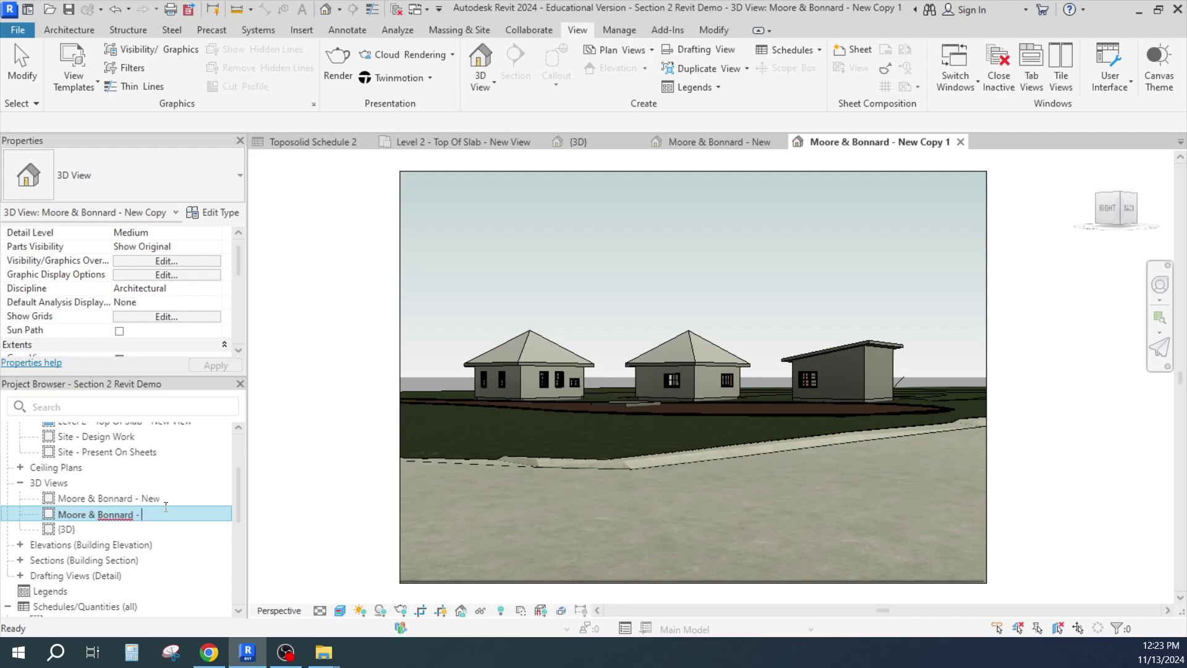
text(Existing)
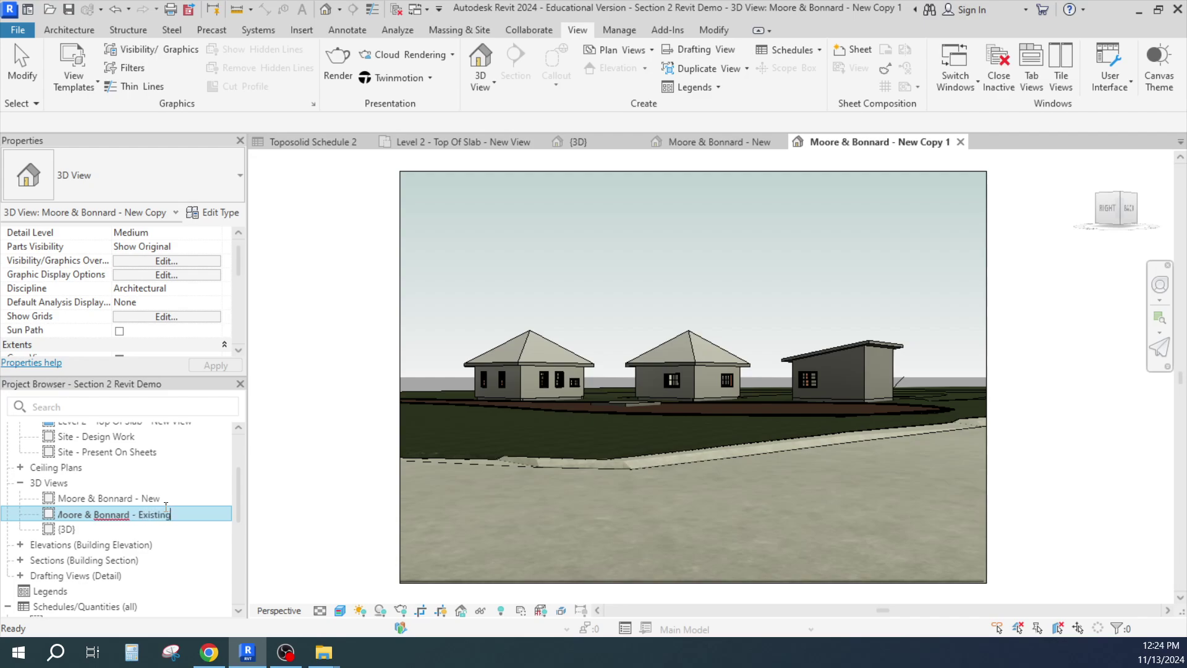
key(Return)
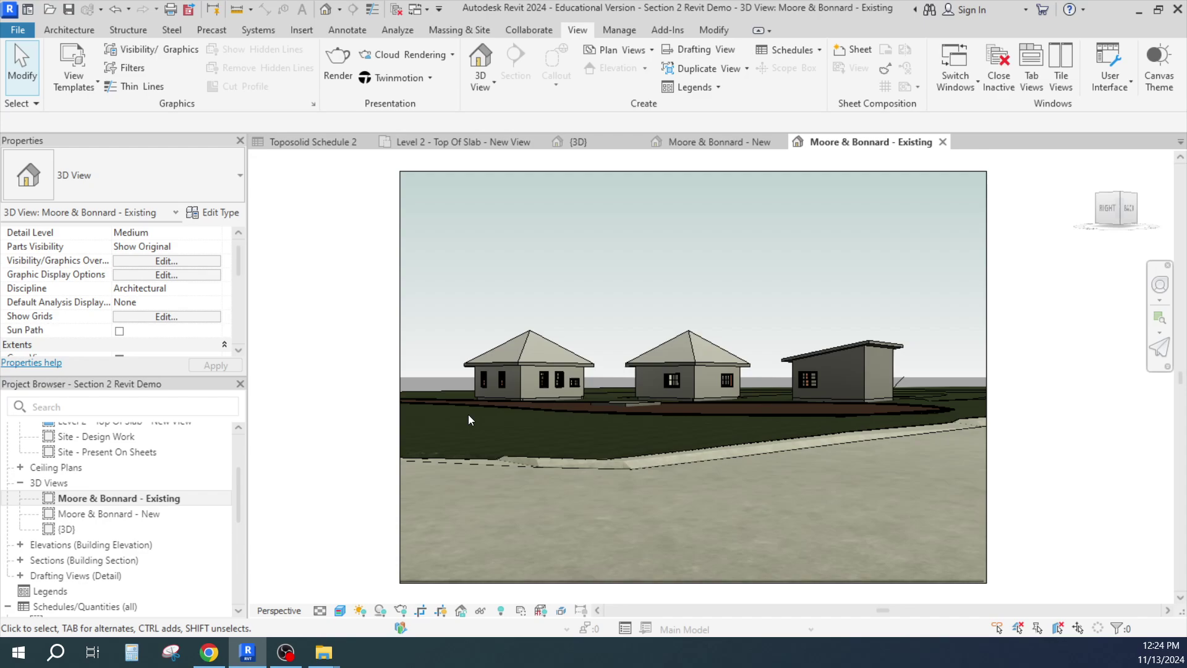
Hide the linked new houses' whole category in the '- Existing' camera view
right_click(543, 366)
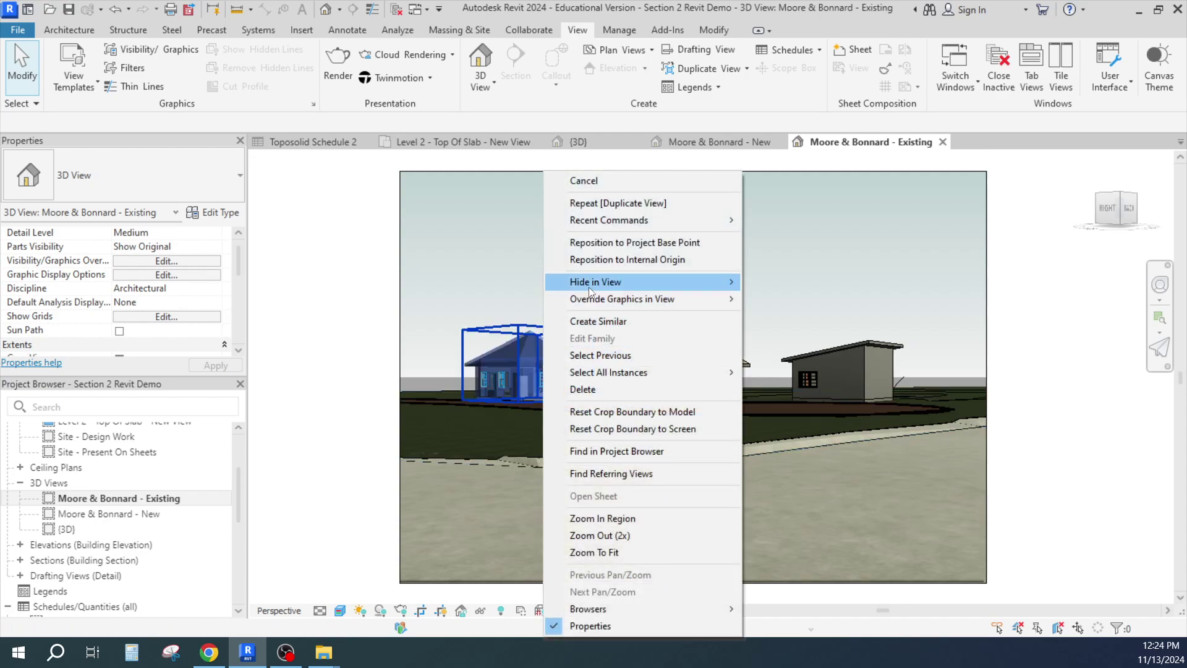
mouse_move(589, 283)
click(818, 299)
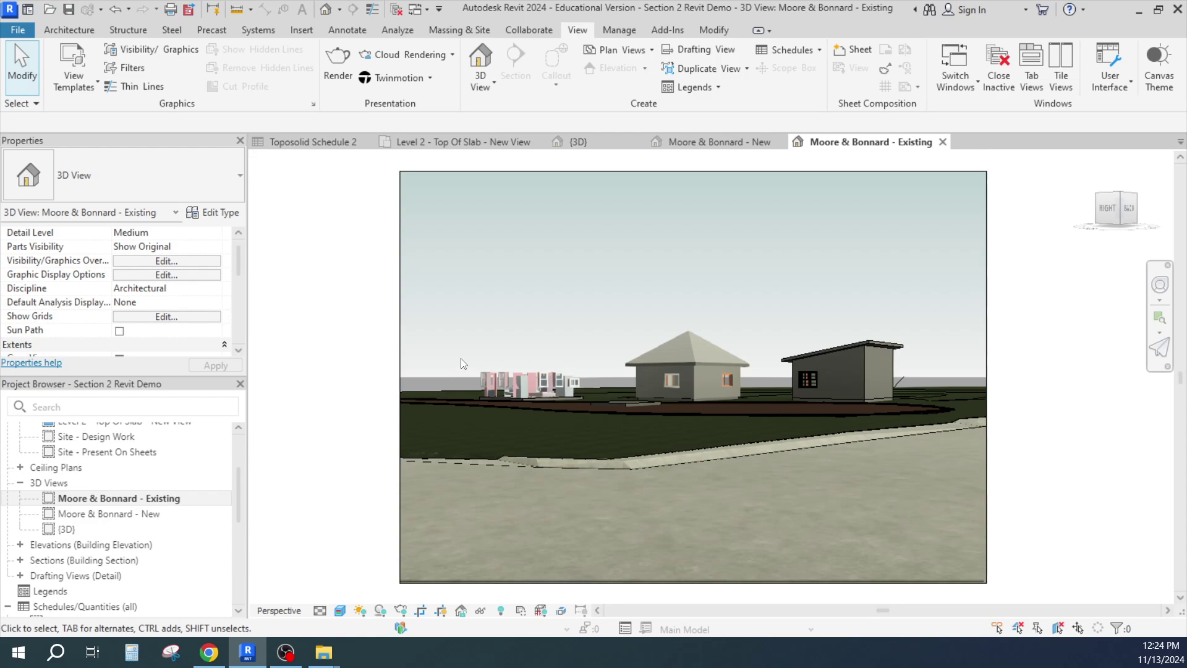
drag(465, 359, 583, 404)
scroll(542, 406, up, 3)
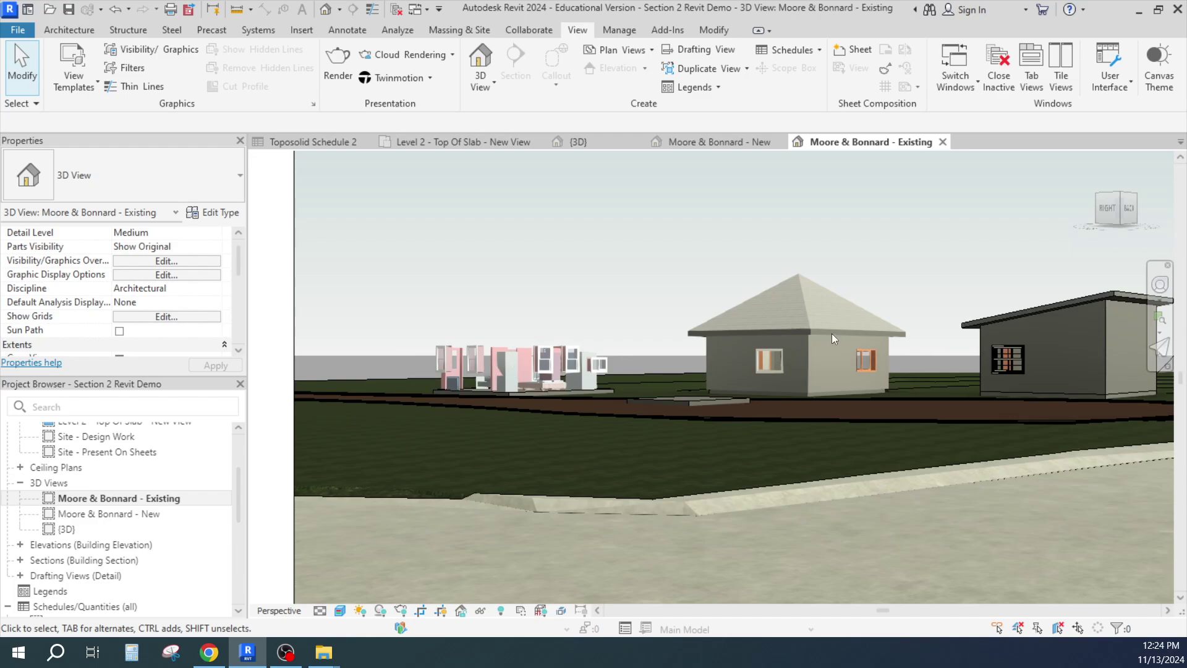
scroll(792, 315, down, 3)
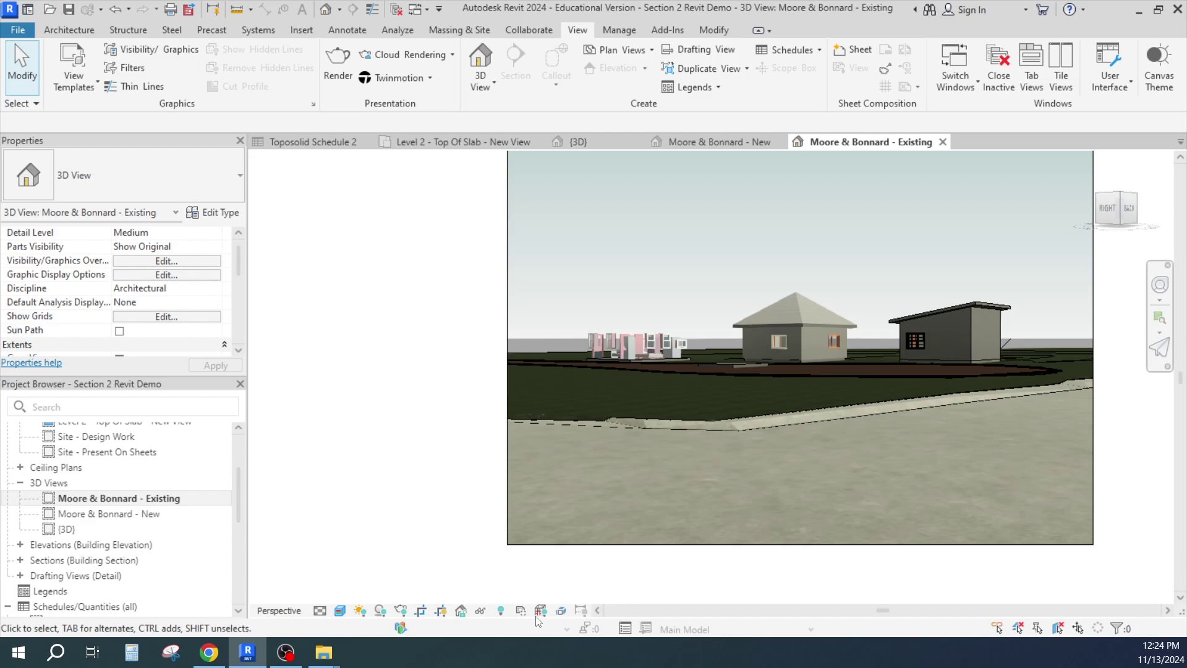
click(462, 611)
Window-select the shed on the right and hide it as an element in this view
drag(880, 269, 1023, 385)
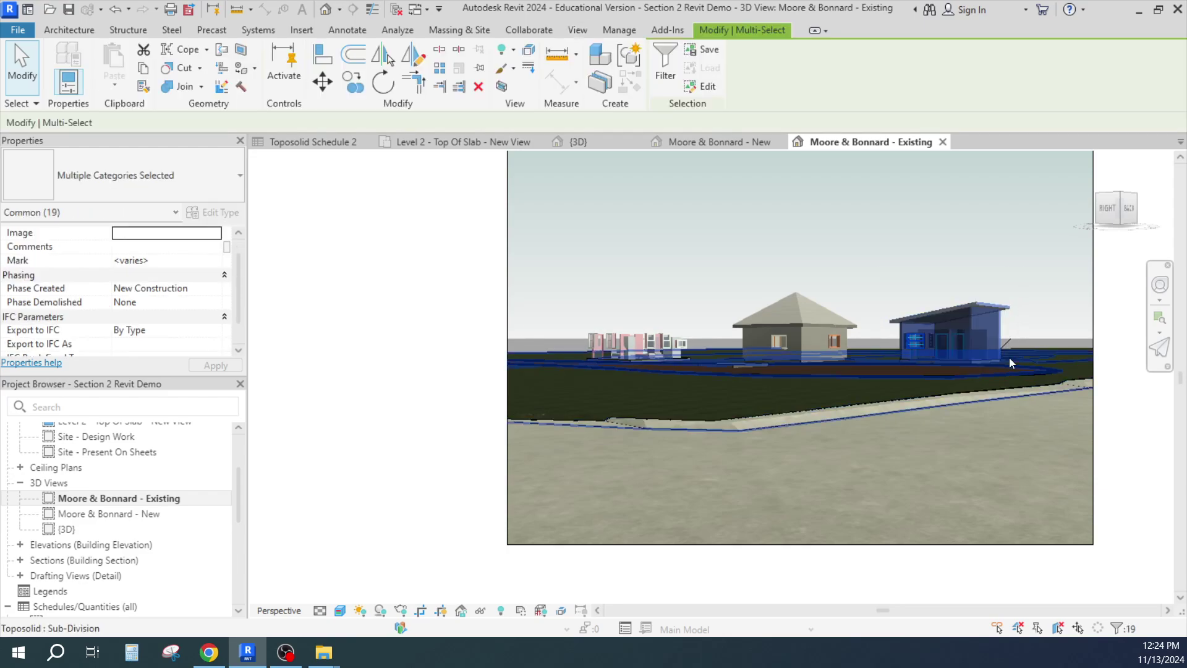
right_click(974, 325)
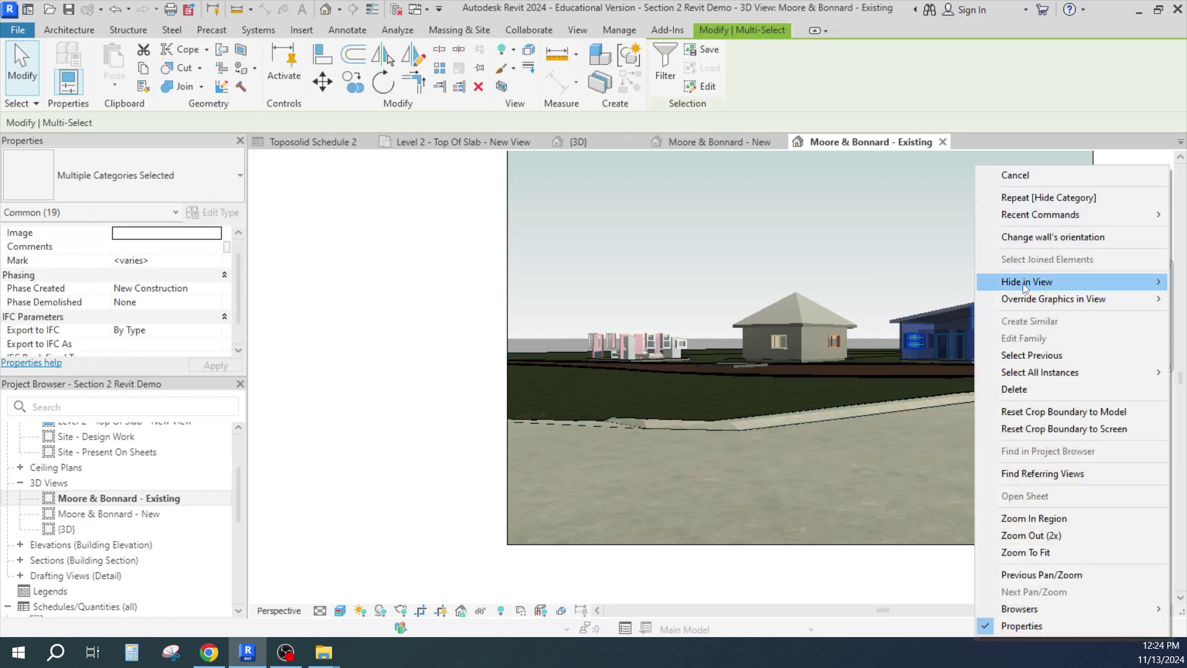
mouse_move(1025, 285)
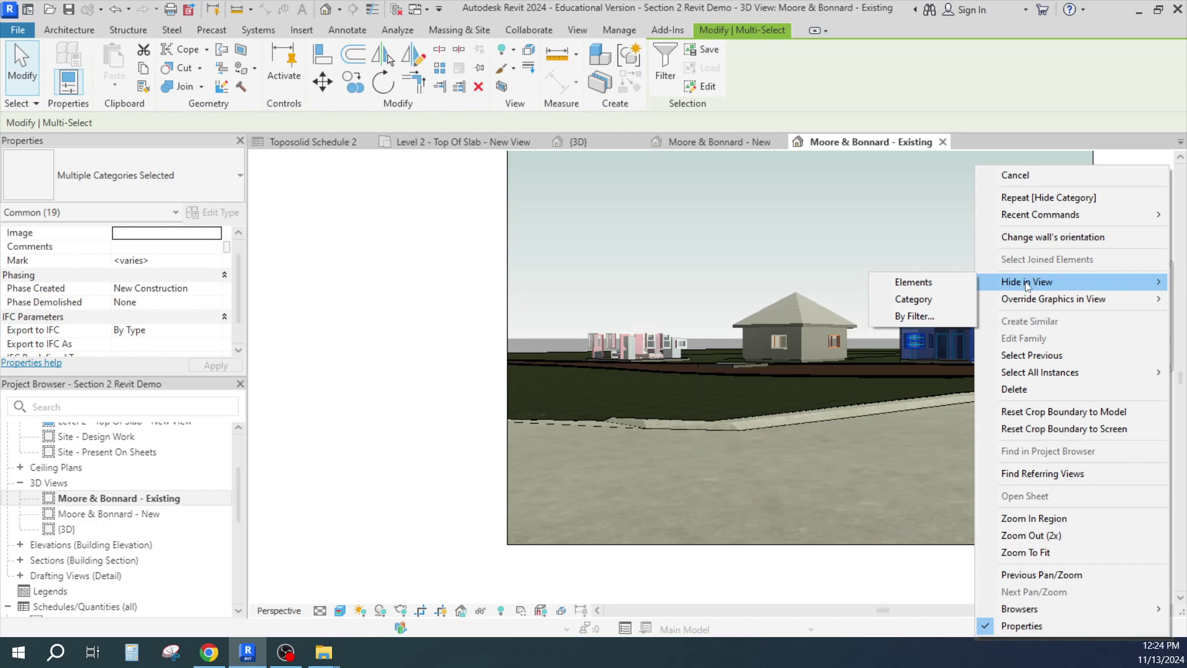
click(915, 285)
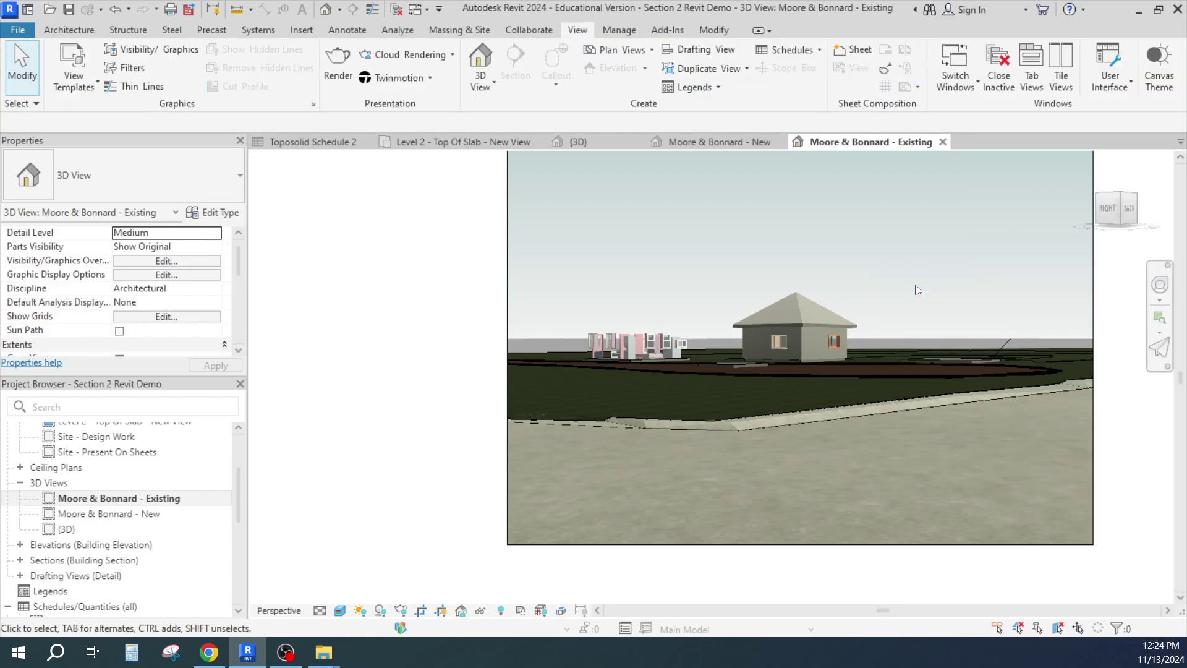
scroll(803, 347, up, 2)
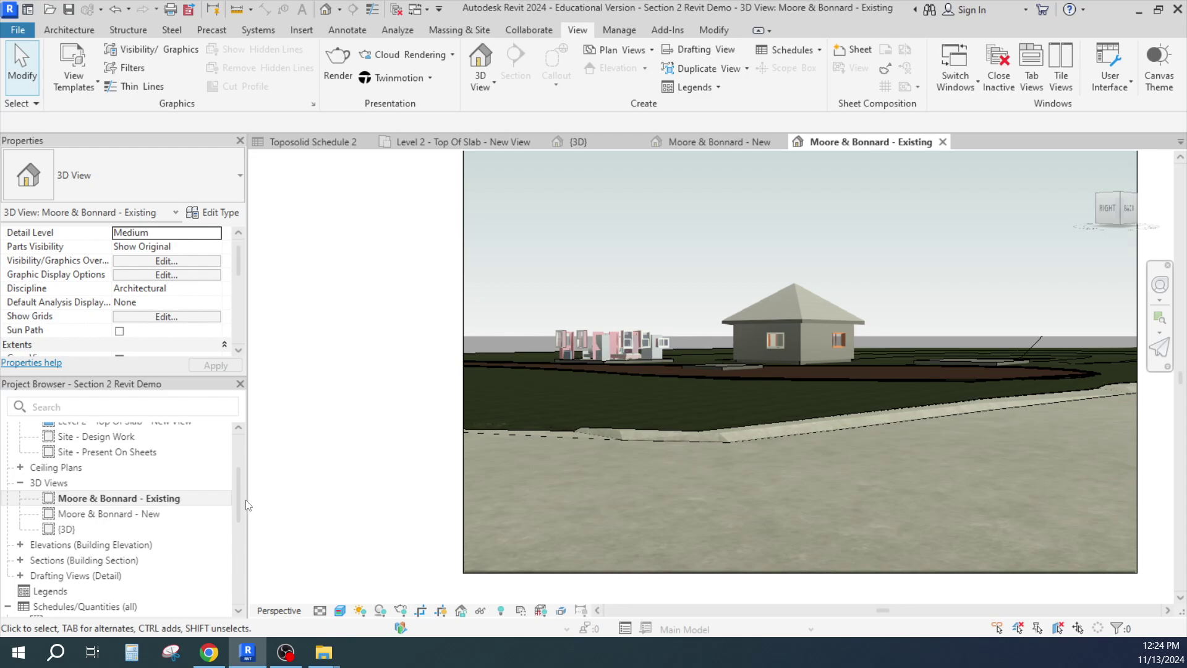
Open the Level 2 - Top Of Slab - Existing plan, zoom to fit, and delete the '- Existing' 3D view
drag(239, 496, 240, 458)
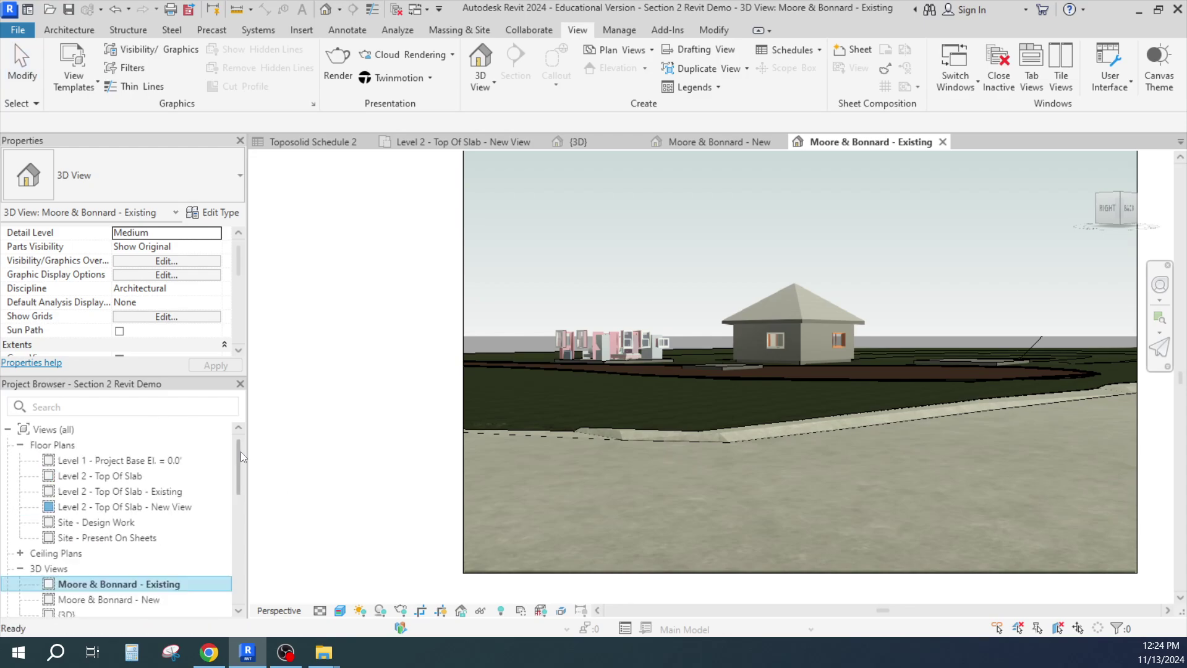
double_click(123, 491)
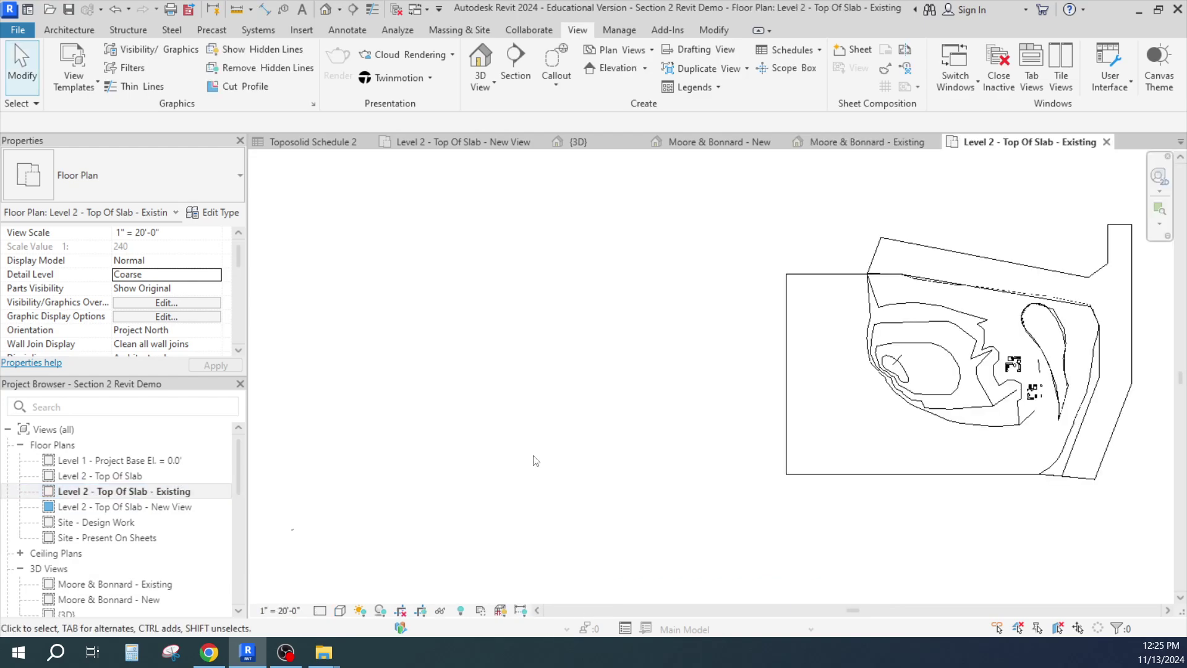
key(z)
key(f)
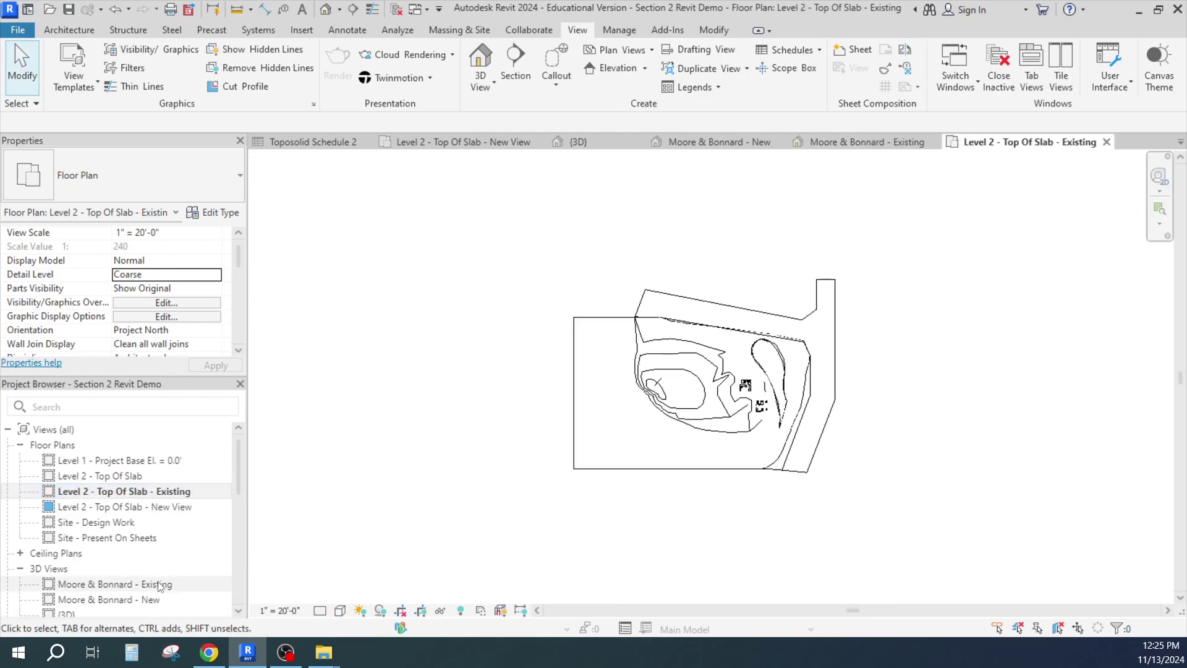
right_click(159, 585)
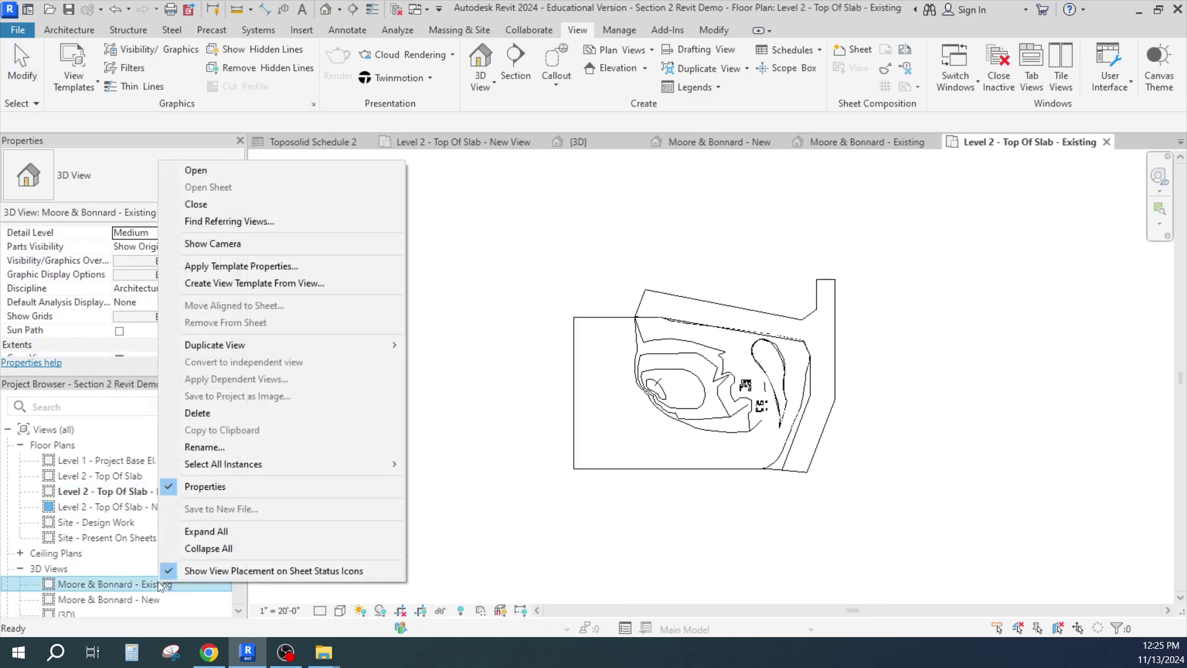
click(221, 415)
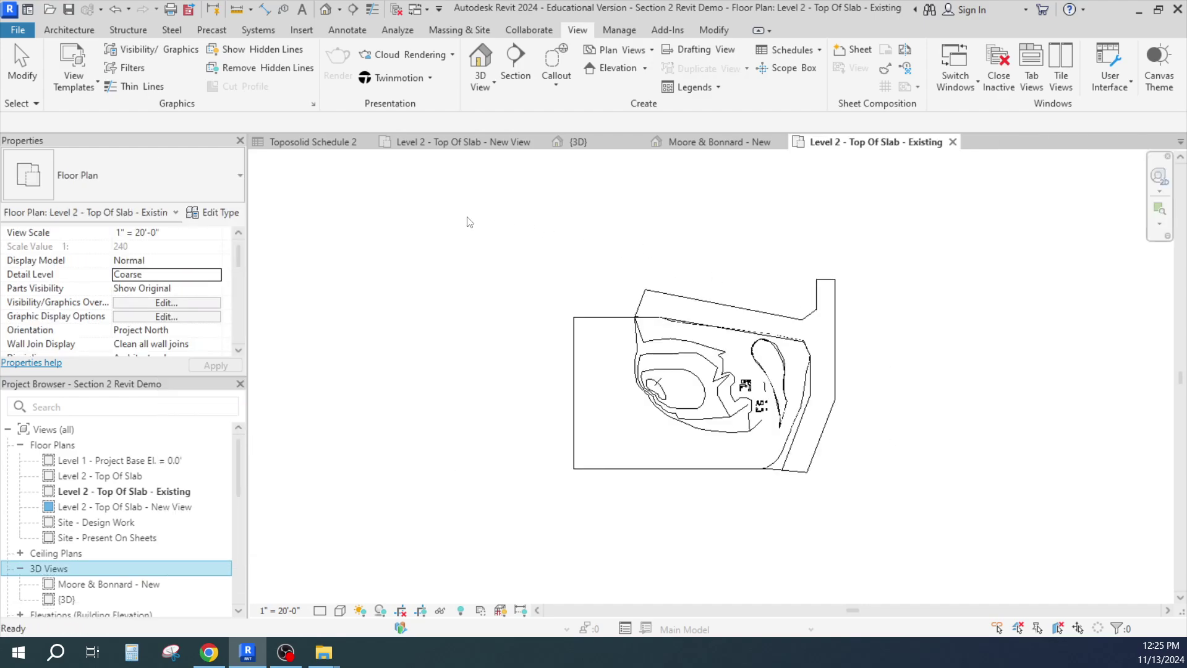
Start placing a new camera on the plan, then cancel the placement
click(489, 86)
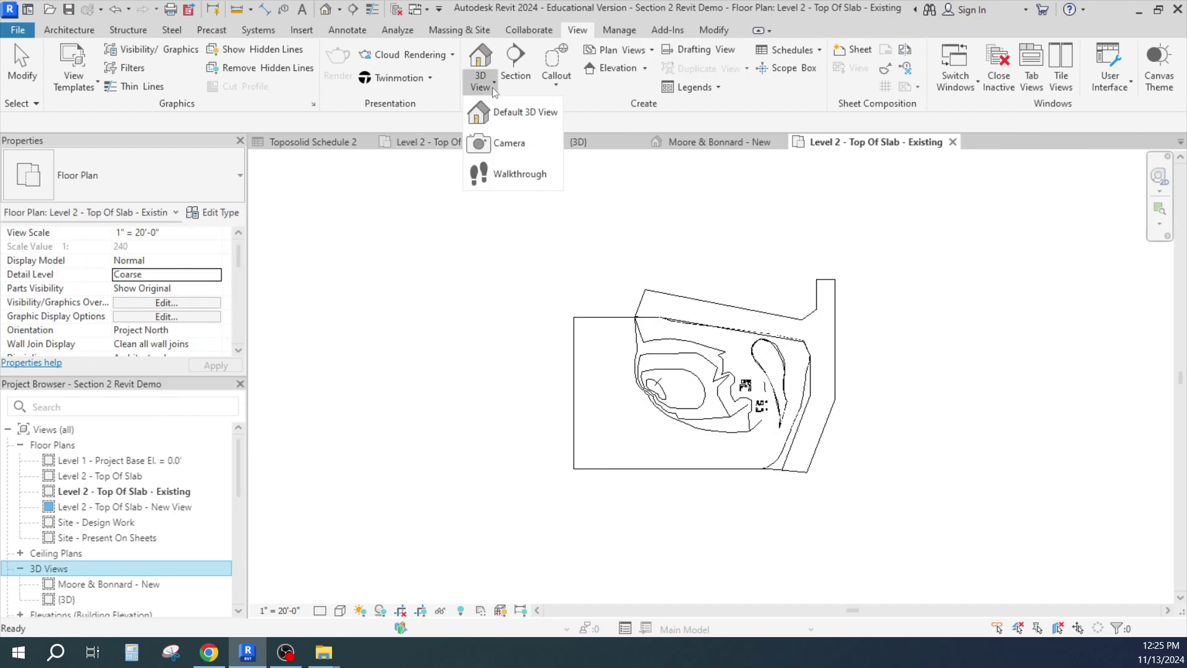
click(494, 141)
click(816, 324)
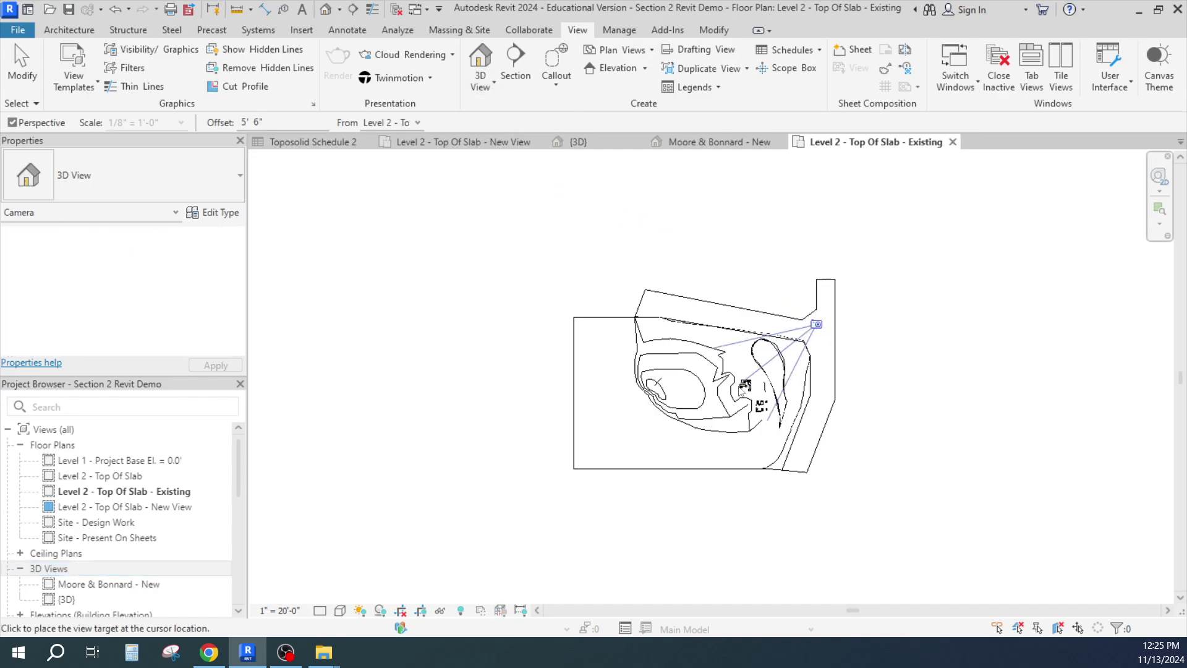
key(Escape)
scroll(764, 413, up, 4)
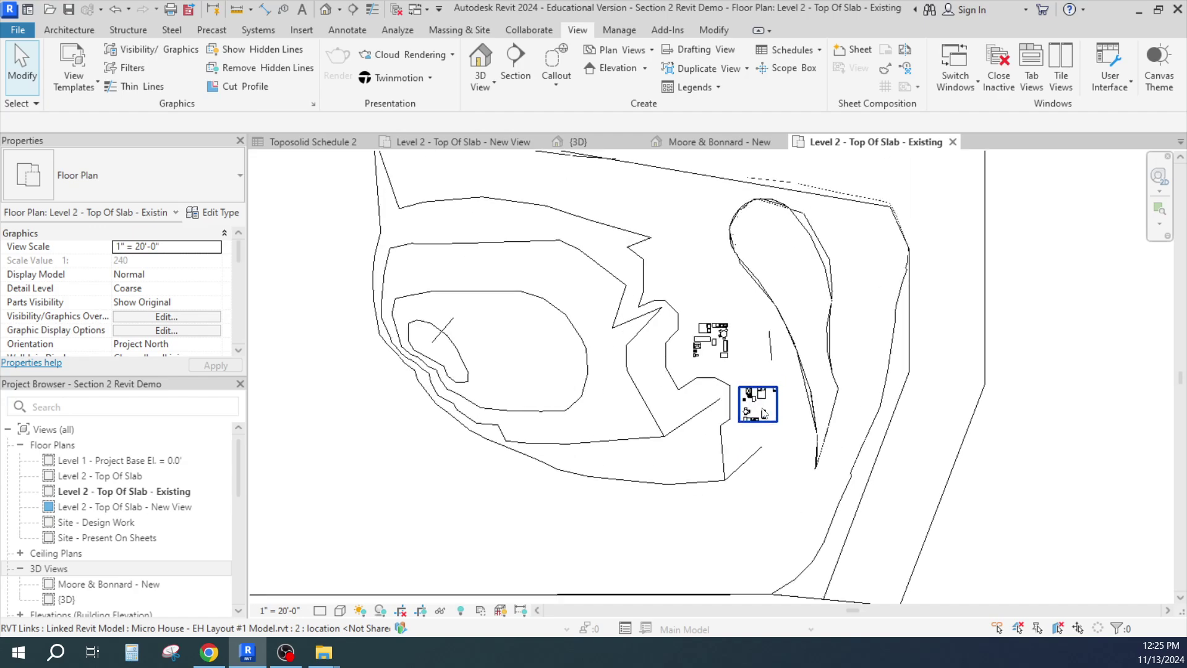
scroll(764, 413, up, 5)
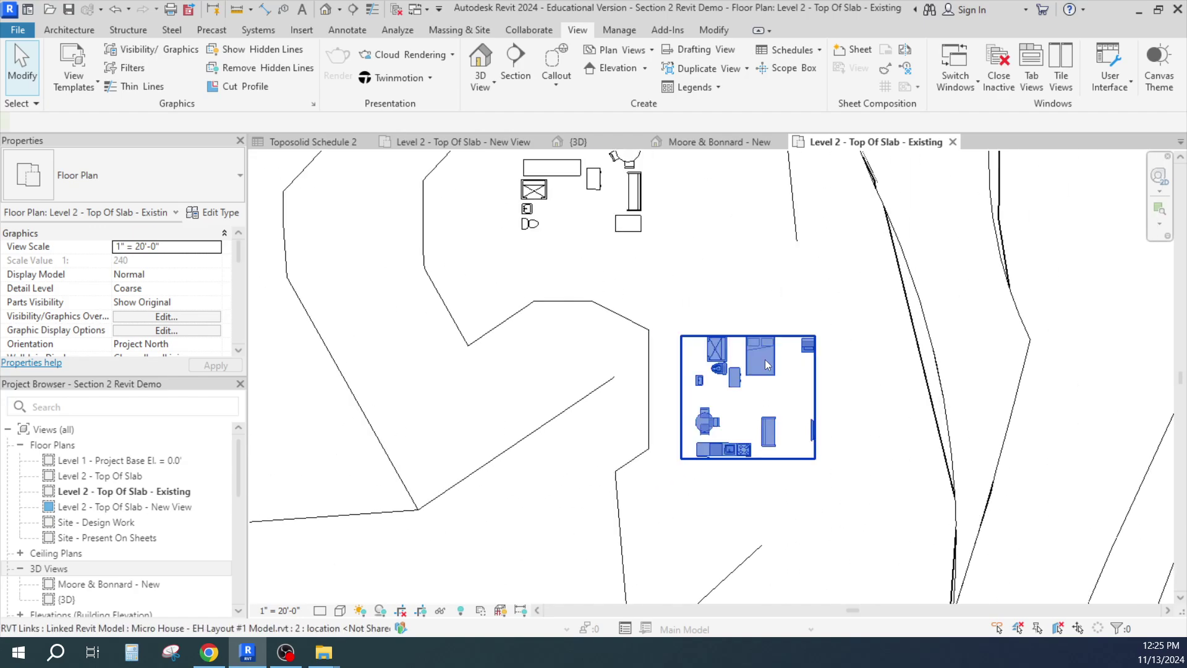
Hide both linked Micro House models as elements in the Existing plan
click(766, 359)
right_click(766, 359)
mouse_move(853, 321)
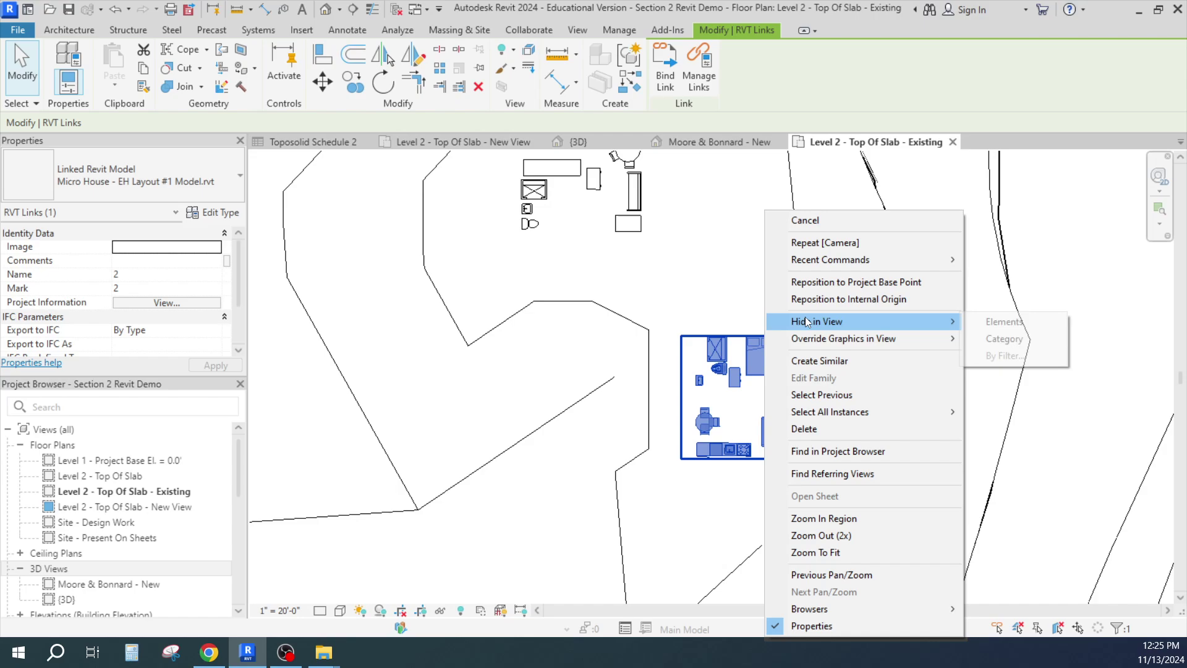
click(1008, 321)
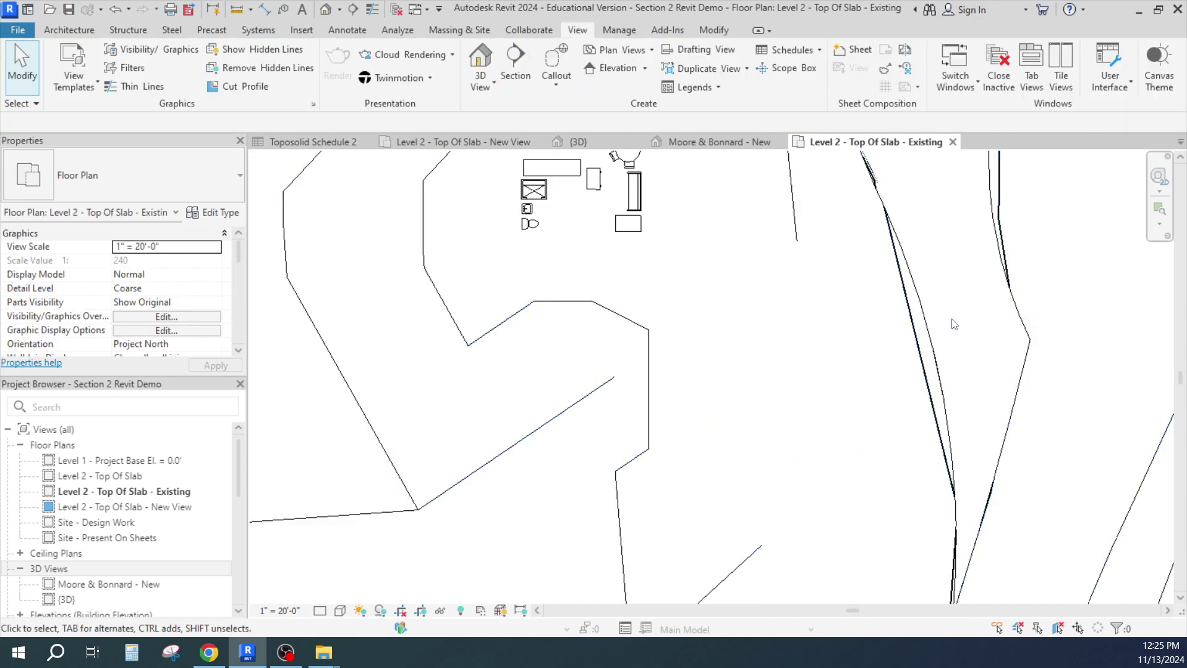
click(633, 212)
right_click(633, 210)
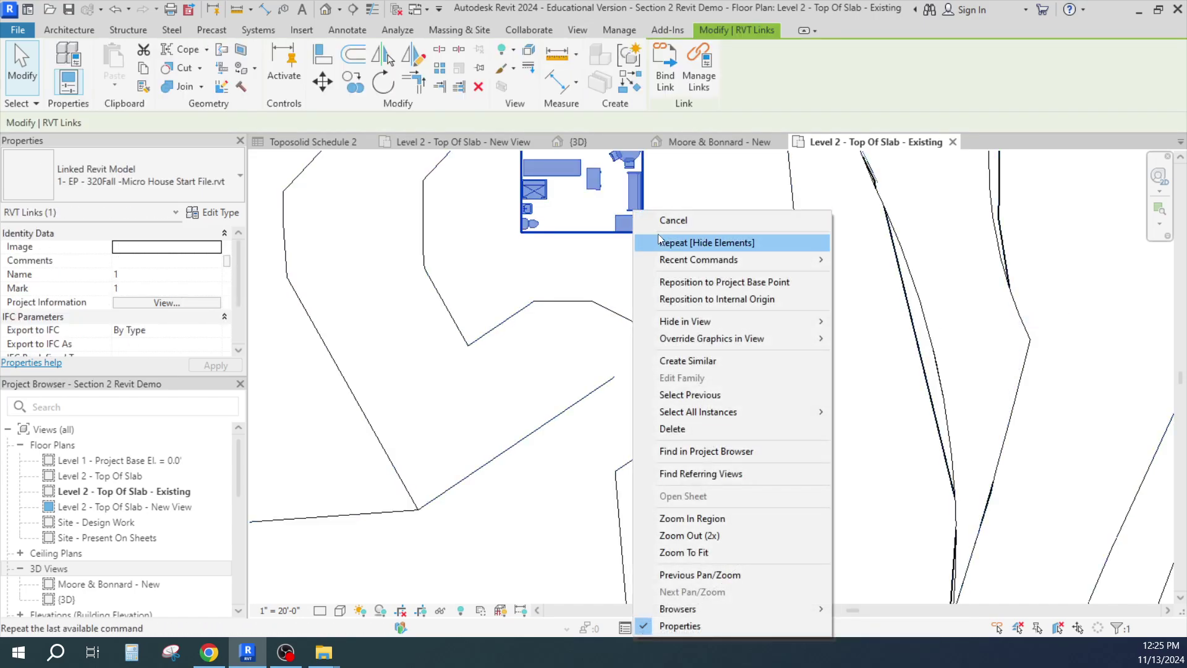
mouse_move(696, 324)
click(892, 320)
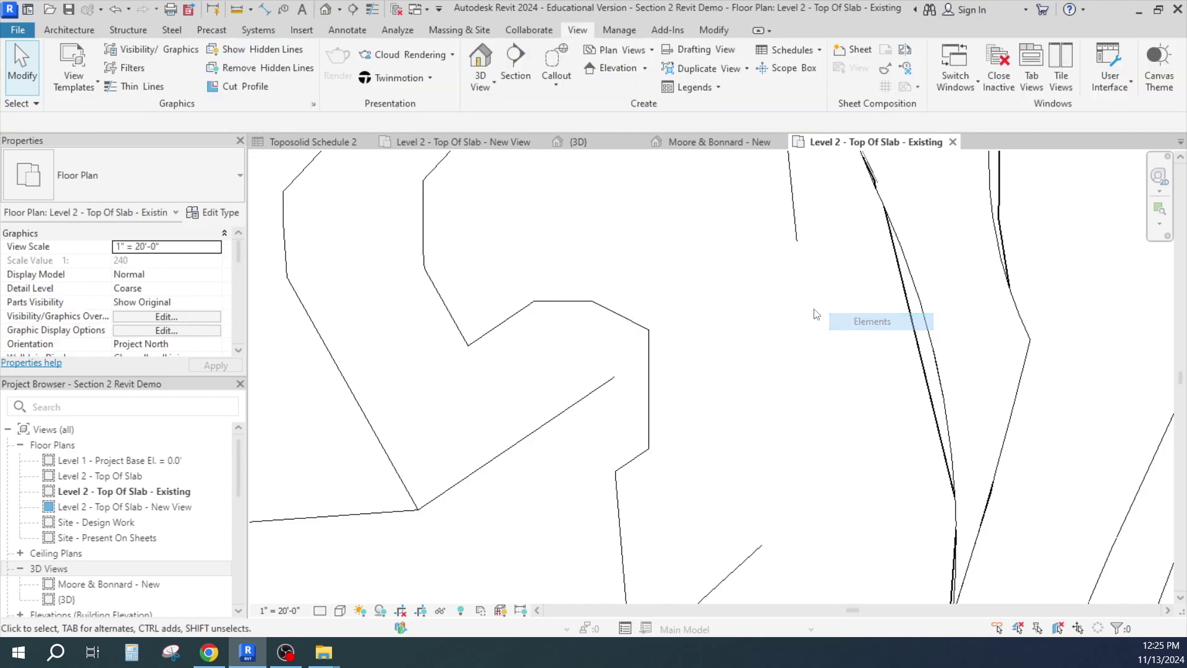
Pan to the whole site, check the New View plan, then return to the Existing plan
scroll(785, 315, down, 2)
scroll(785, 315, down, 4)
middle_drag(785, 315, 782, 429)
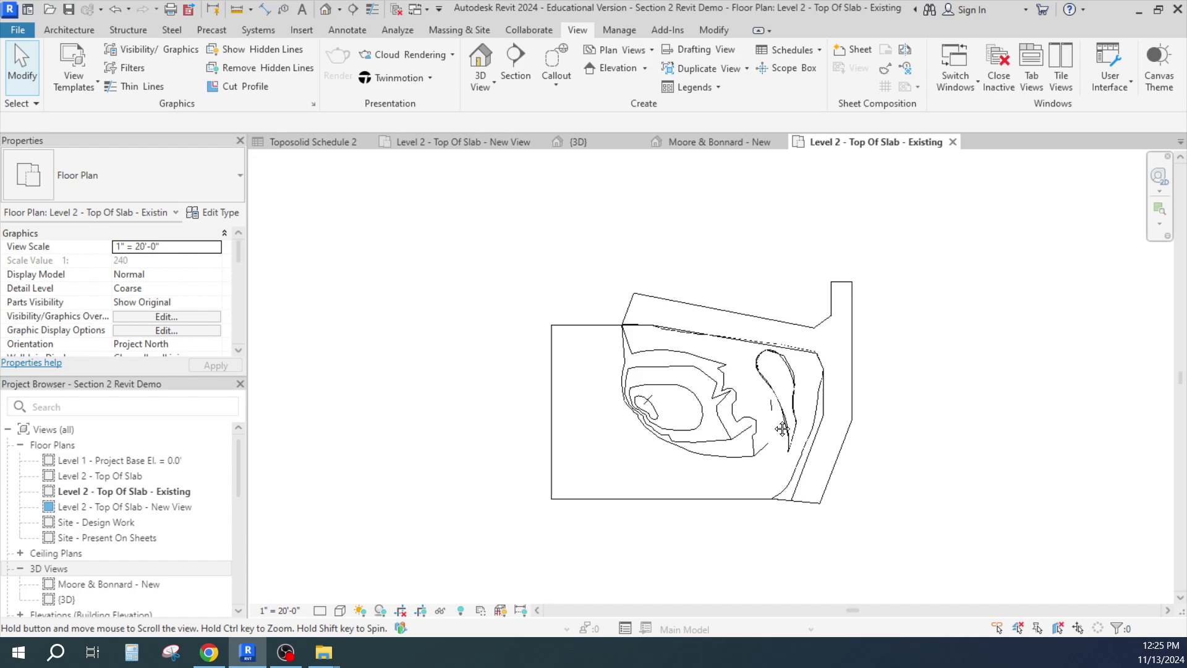
double_click(149, 507)
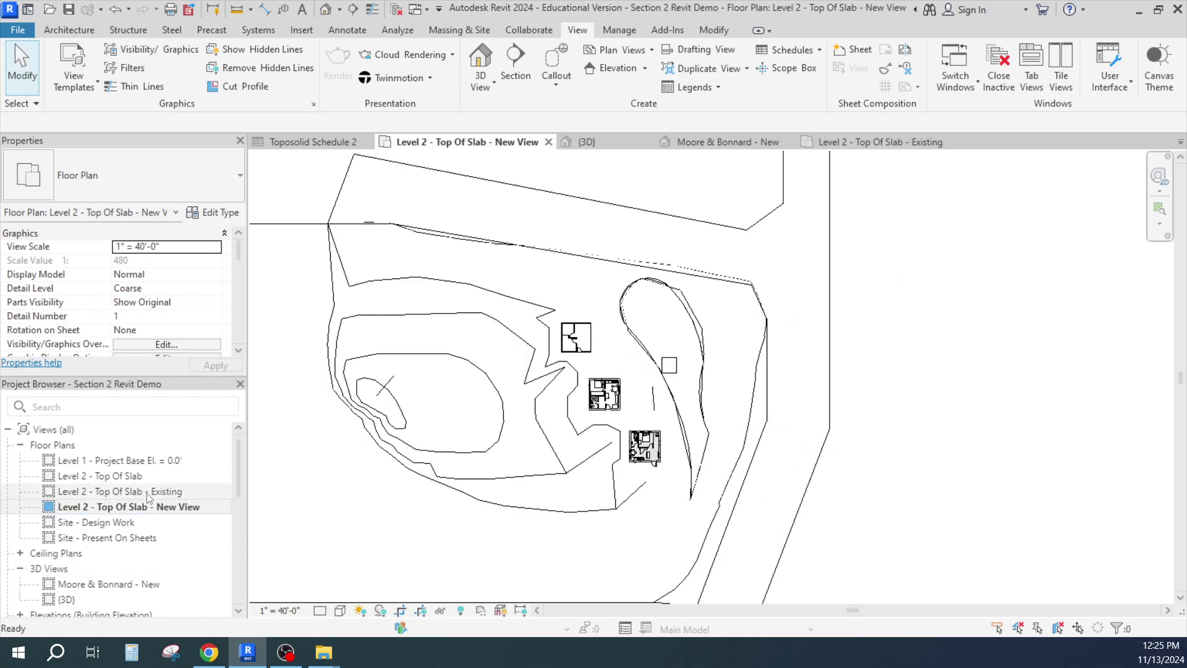
double_click(123, 492)
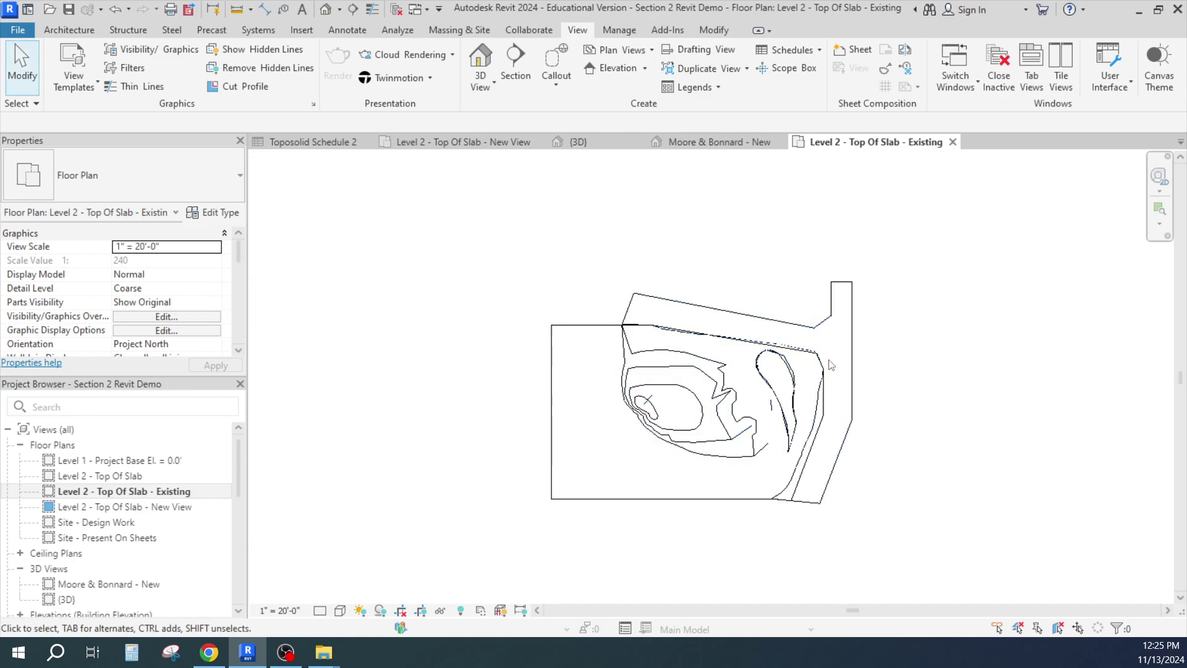
scroll(827, 359, up, 2)
Create a new perspective camera from the site's right edge aimed at its centre
click(483, 89)
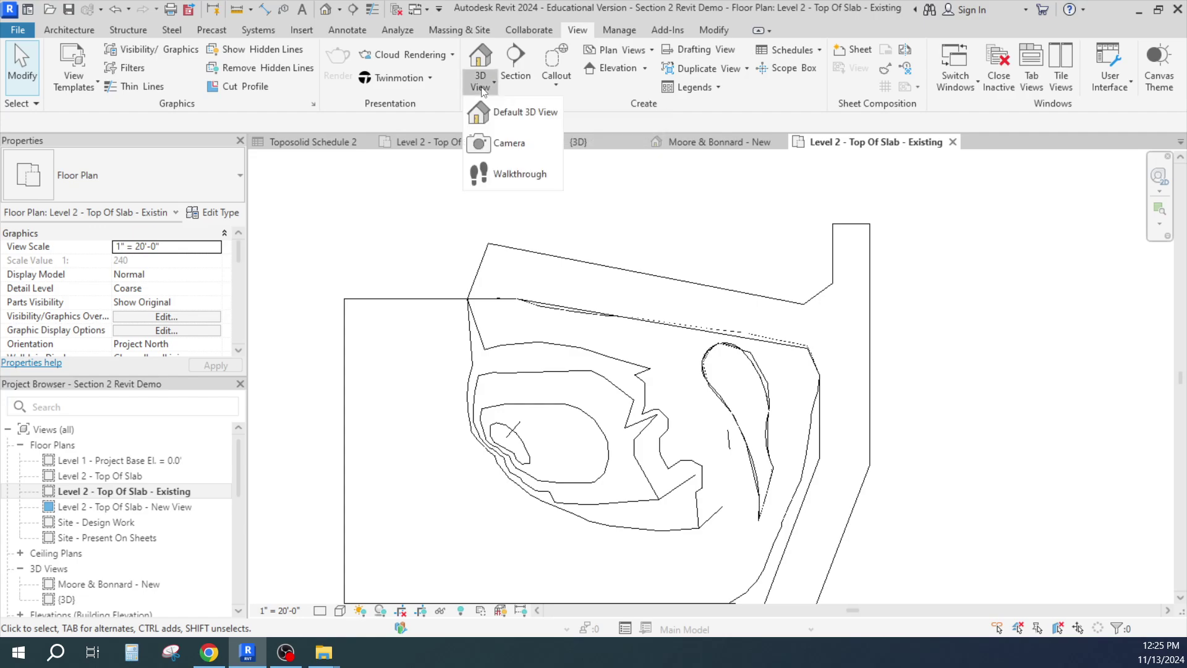
click(493, 140)
click(851, 323)
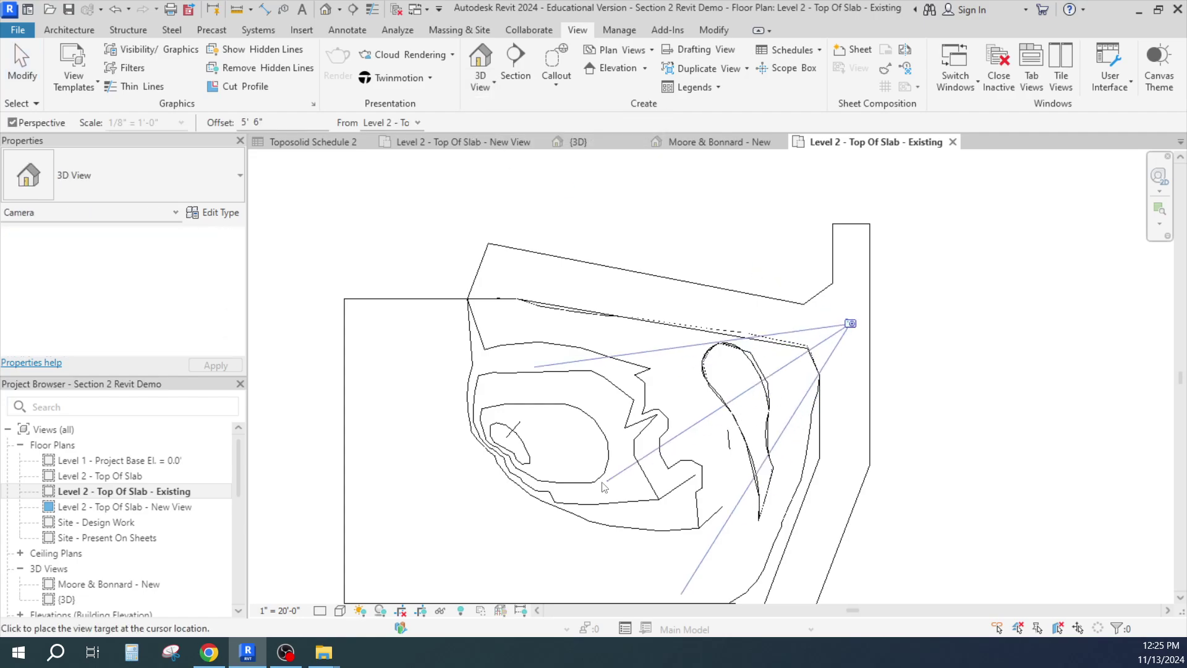
click(525, 498)
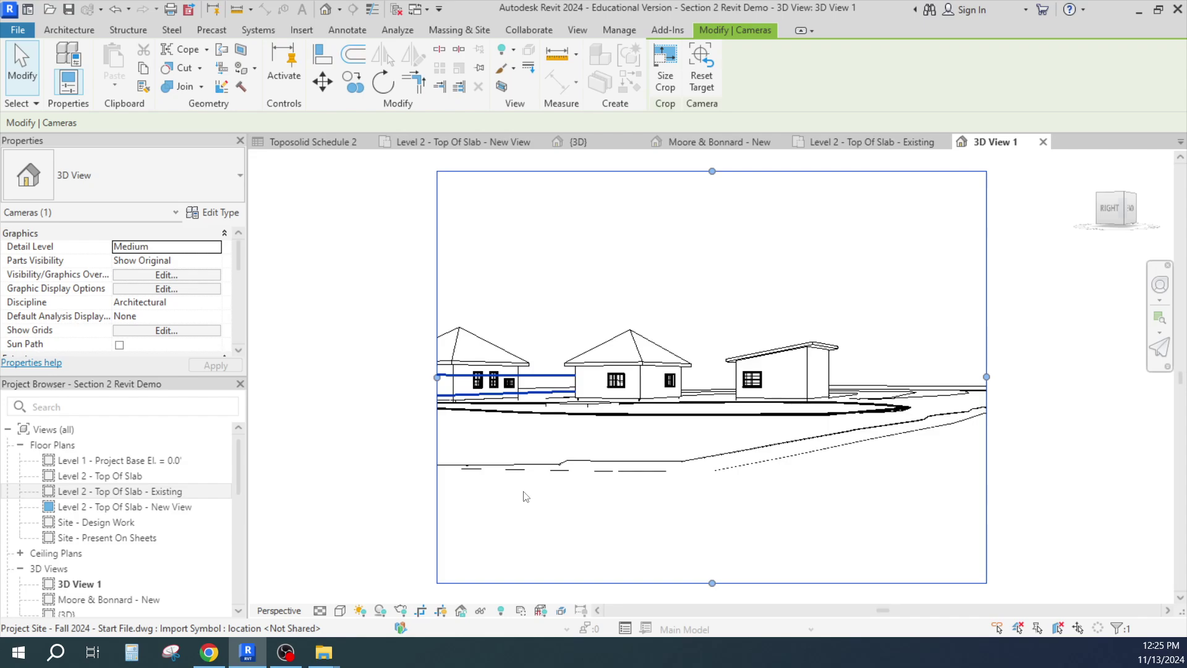
Hide the middle, left and right linked houses as elements in 3D View 1
click(652, 365)
right_click(654, 362)
mouse_move(706, 283)
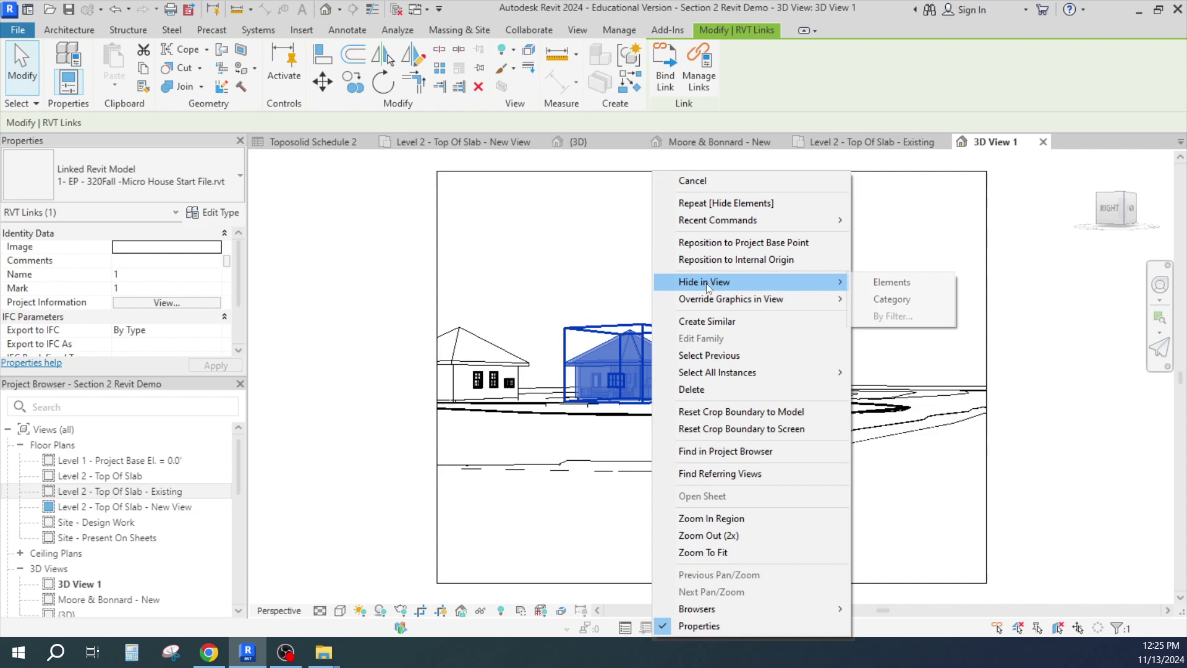
click(891, 282)
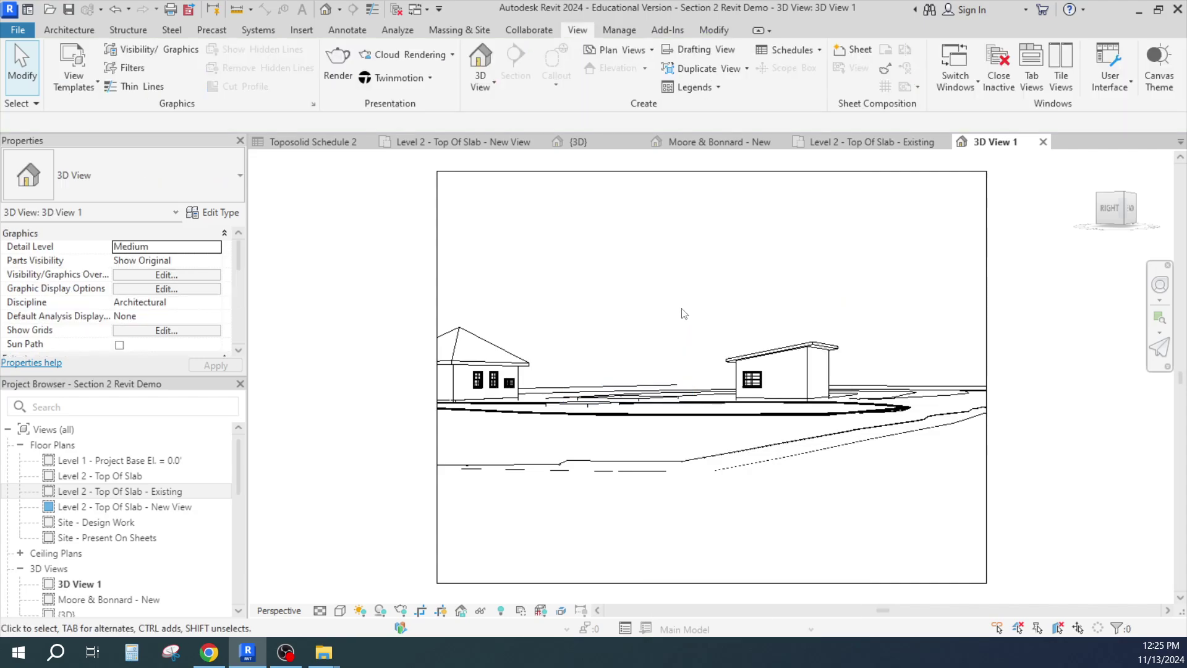
click(492, 362)
right_click(493, 363)
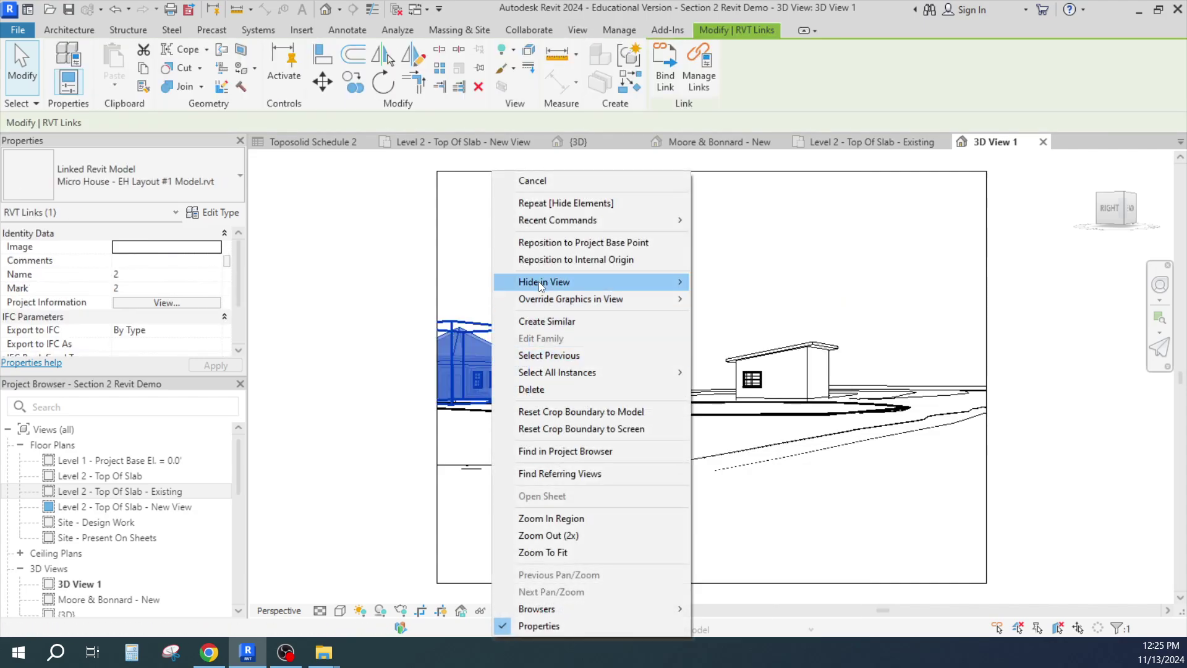
mouse_move(649, 282)
click(735, 283)
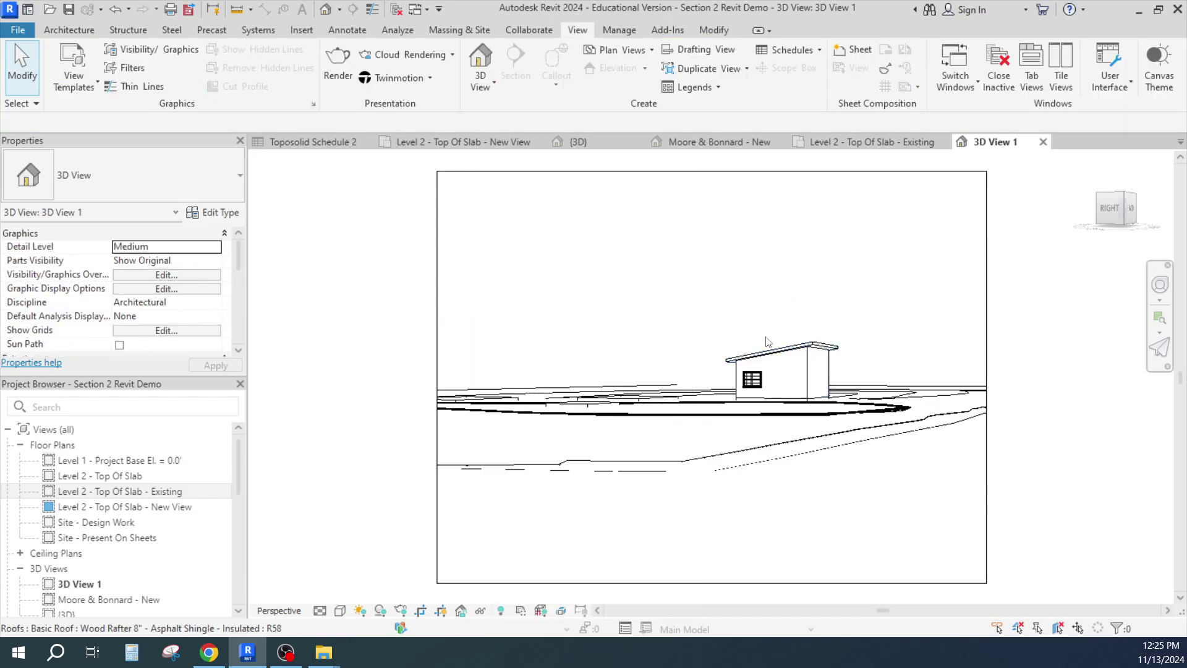
drag(707, 301, 868, 404)
right_click(768, 407)
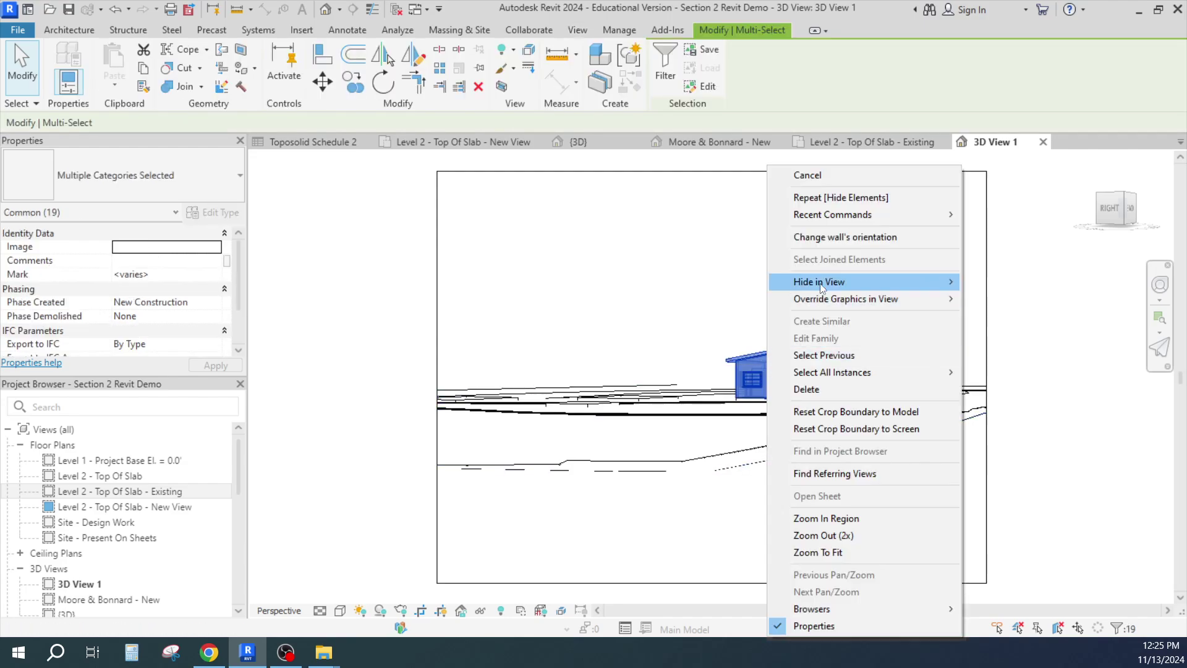
mouse_move(822, 282)
click(1002, 283)
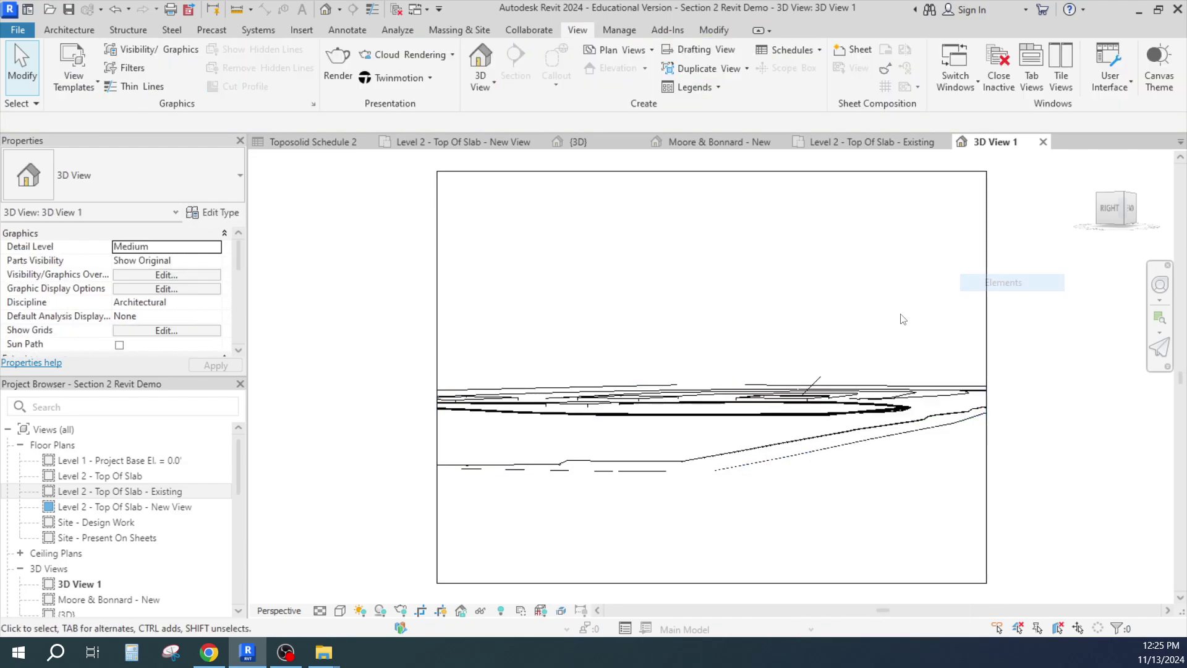
Hide the imported site drawing as an element in 3D View 1
click(819, 379)
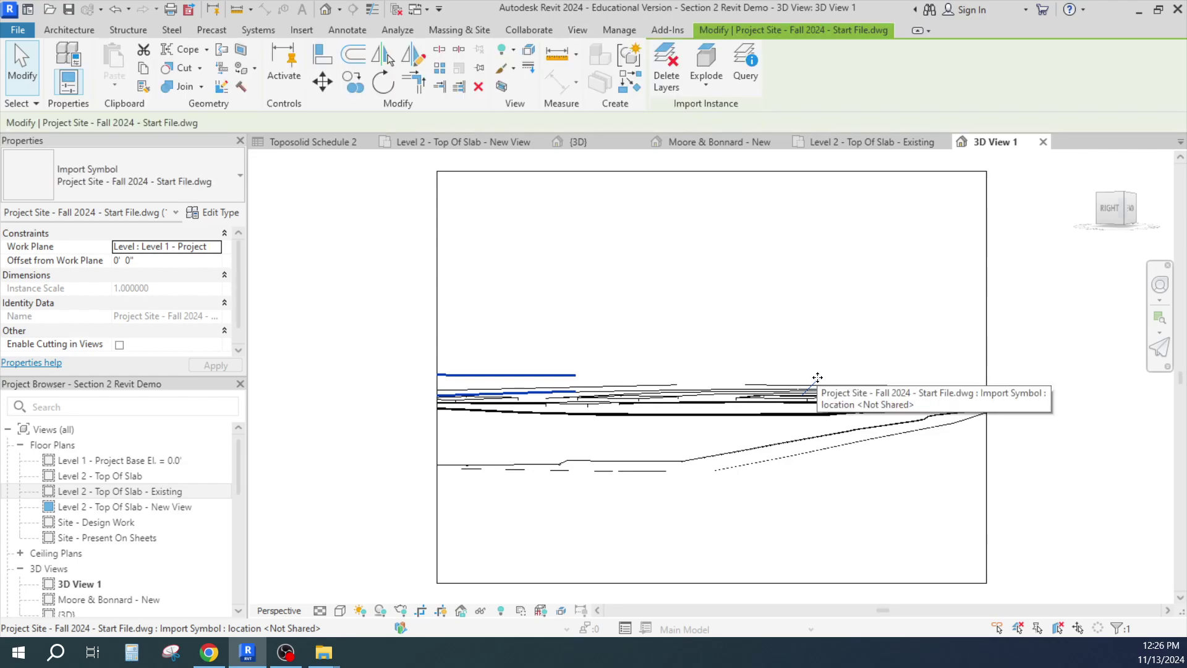
right_click(817, 378)
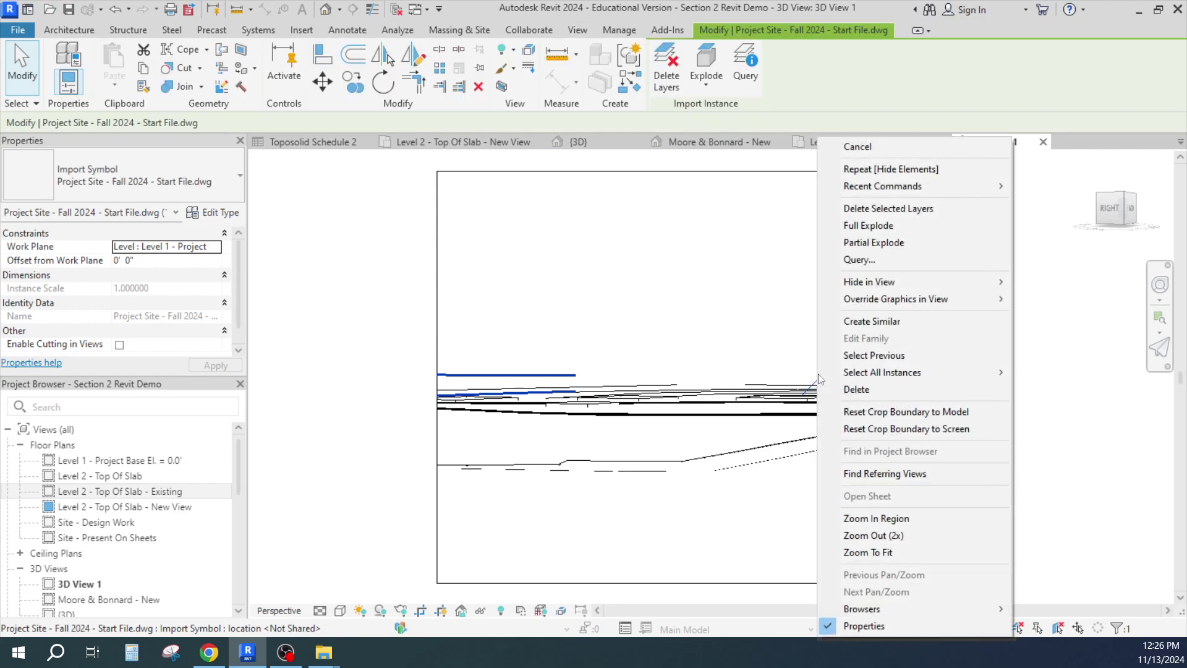
mouse_move(967, 282)
click(1077, 283)
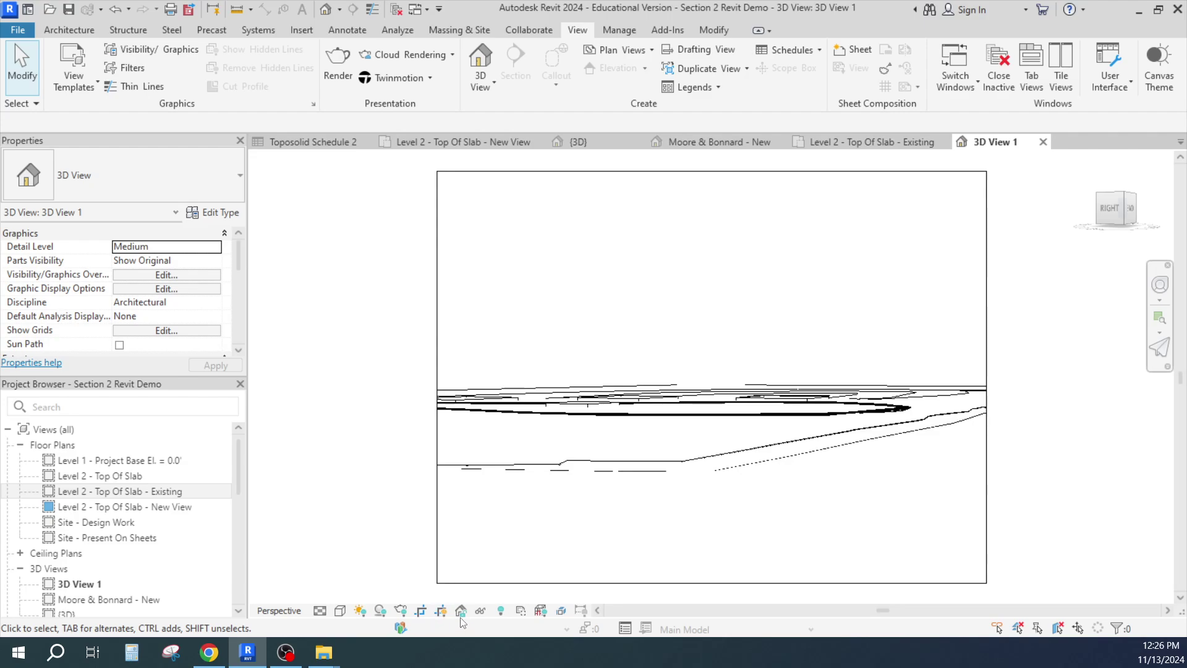
Switch 3D View 1 to the Realistic visual style
click(340, 610)
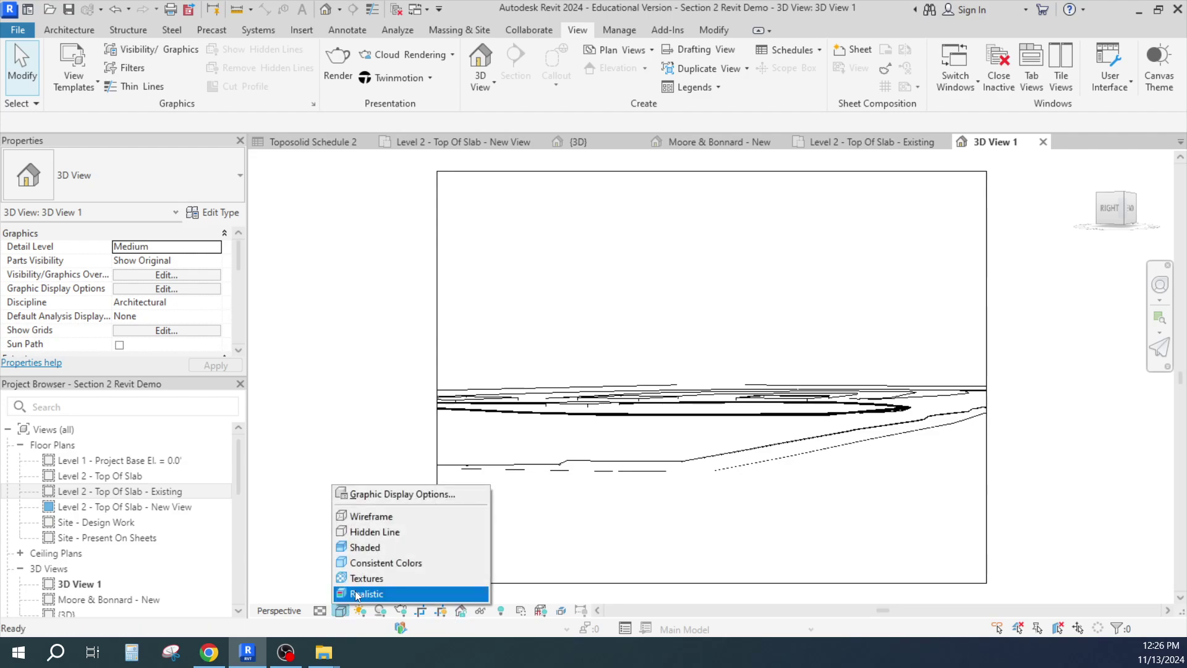
click(357, 594)
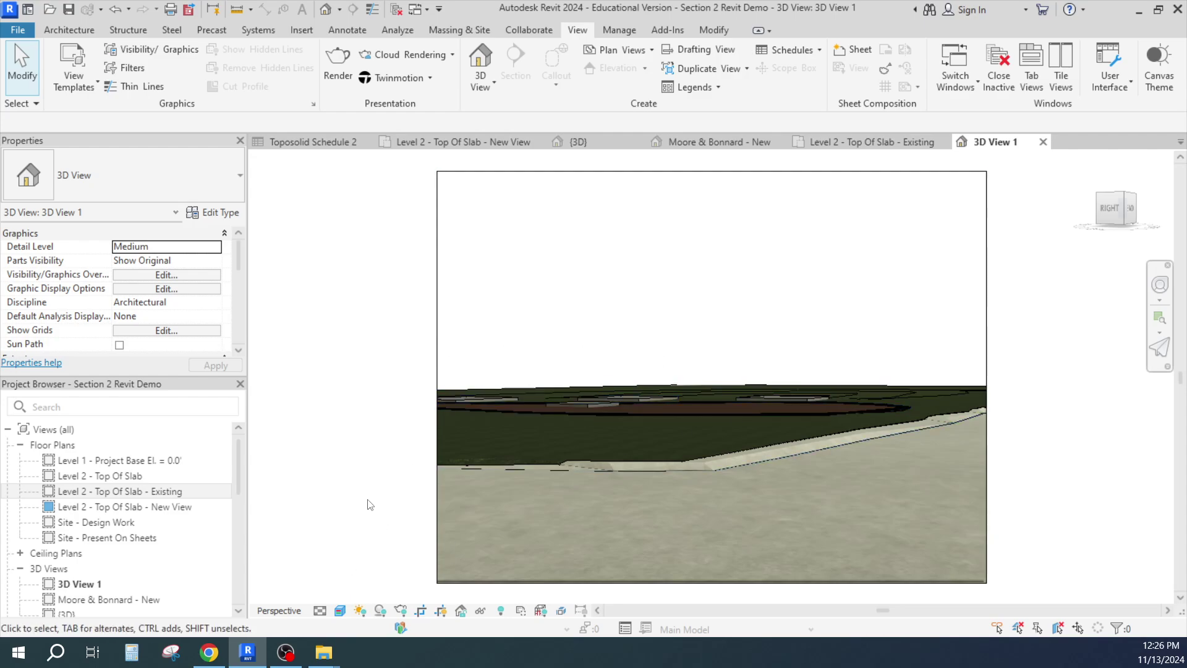
click(462, 611)
click(408, 545)
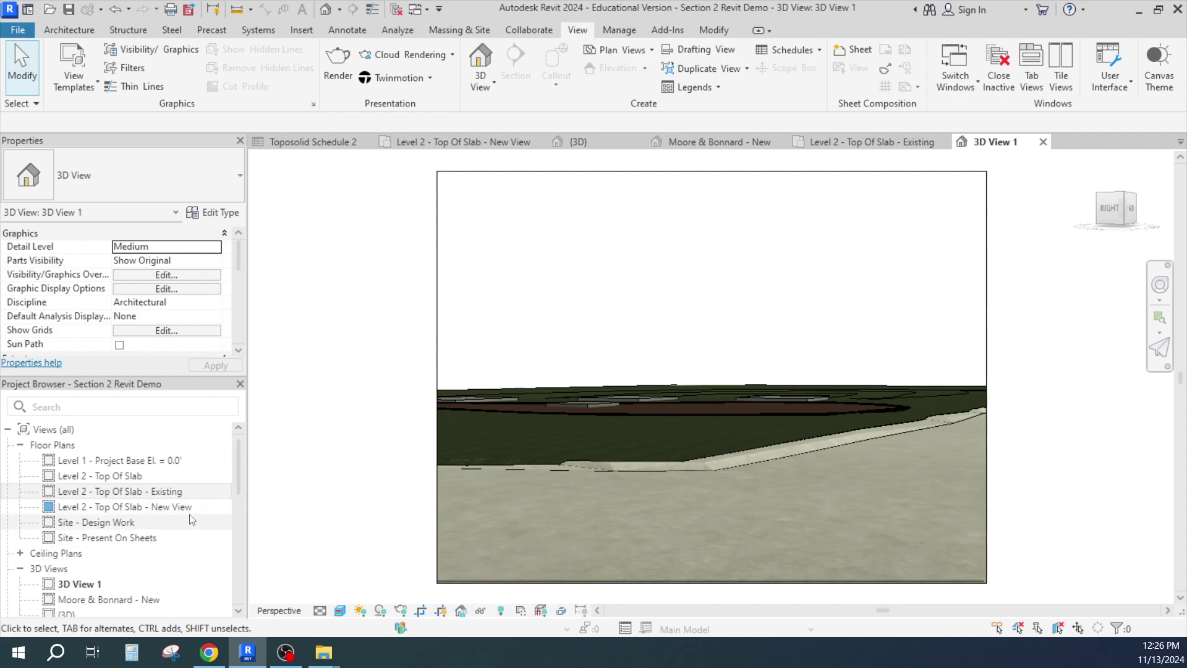
Set the view's Graphic Display Options background to Gradient and apply it
click(158, 289)
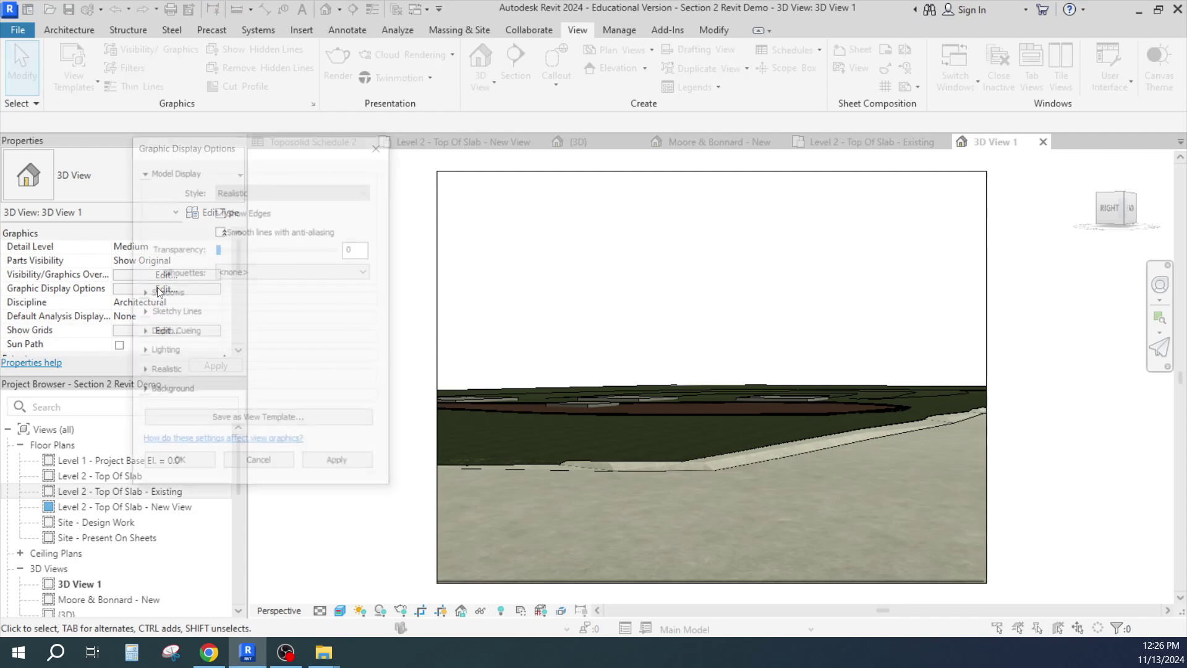
click(144, 393)
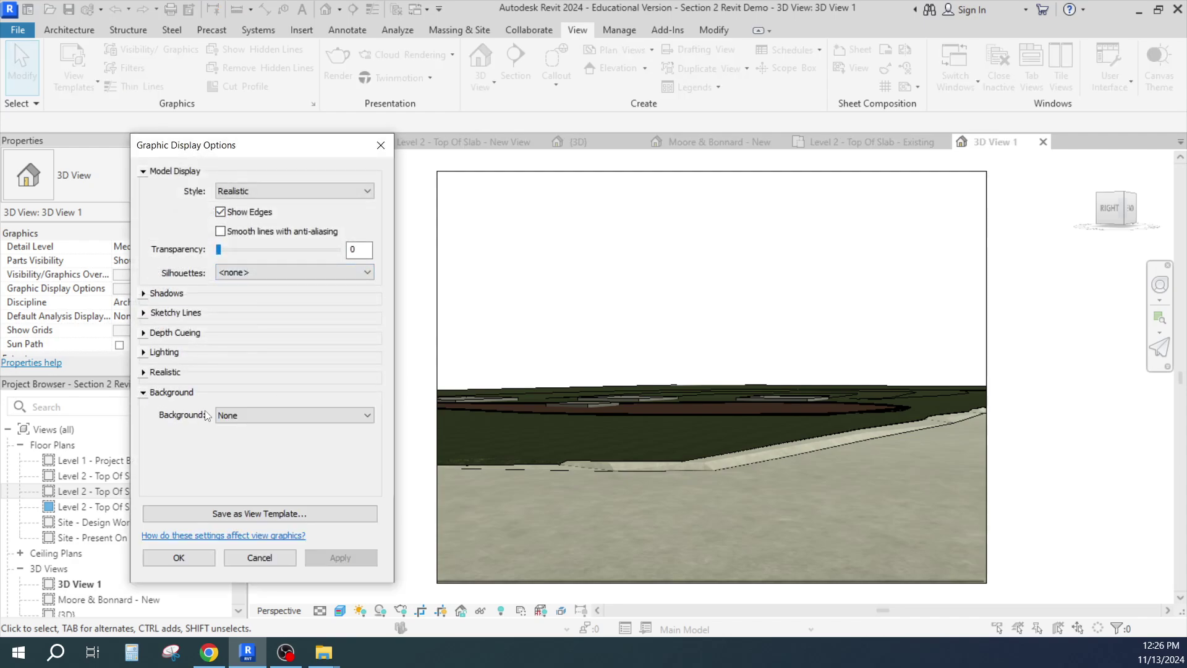
click(291, 415)
click(258, 449)
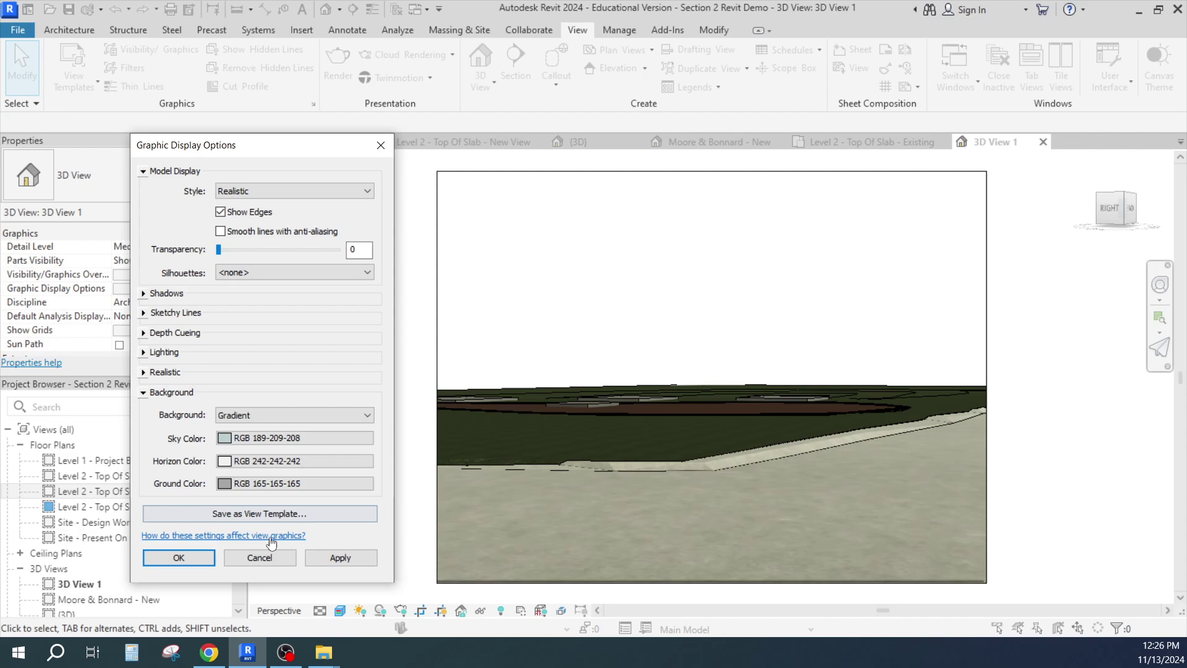
click(340, 558)
click(176, 557)
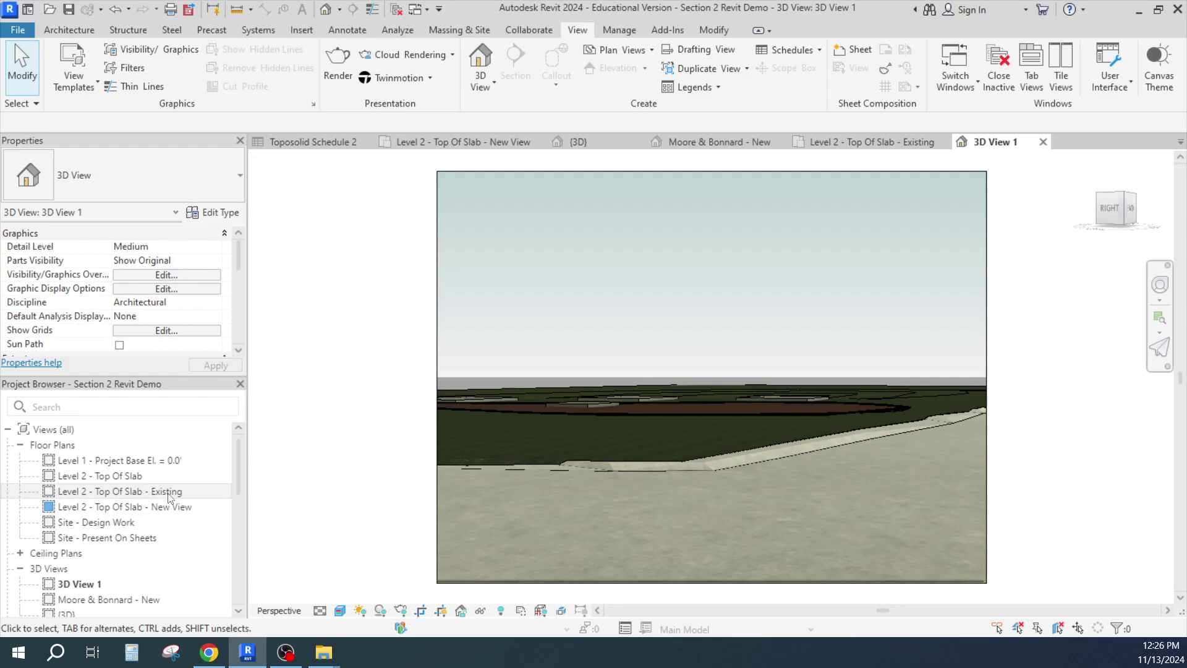
Lock 3D View 1 using Save Orientation and Lock View
click(460, 610)
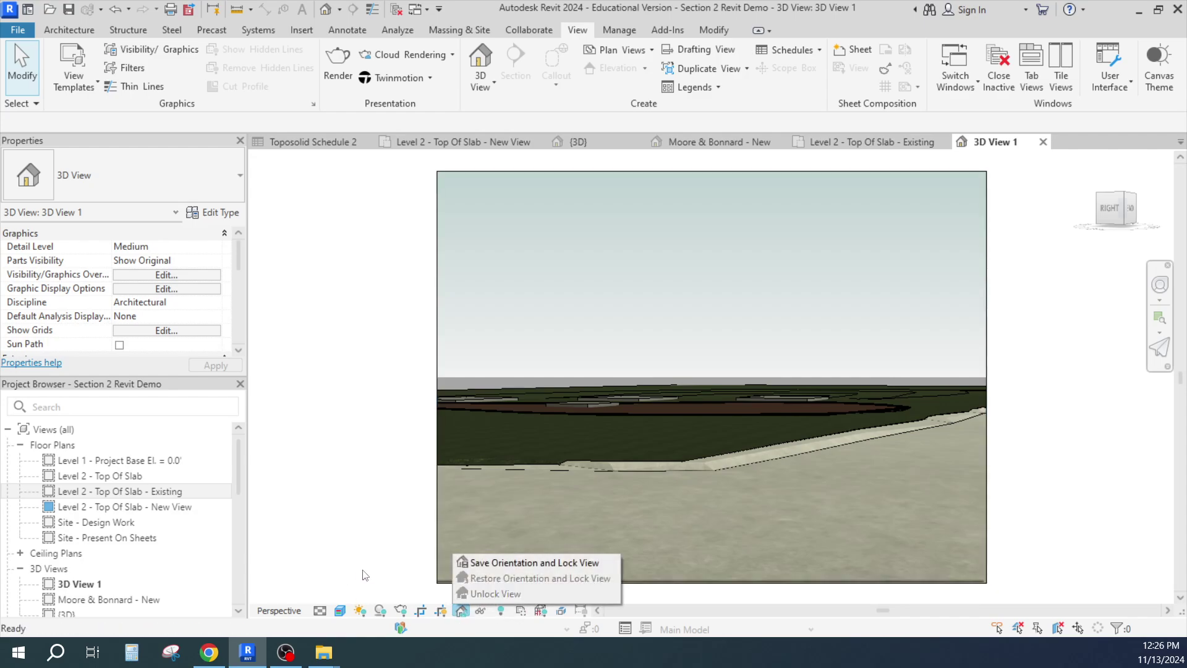
click(349, 554)
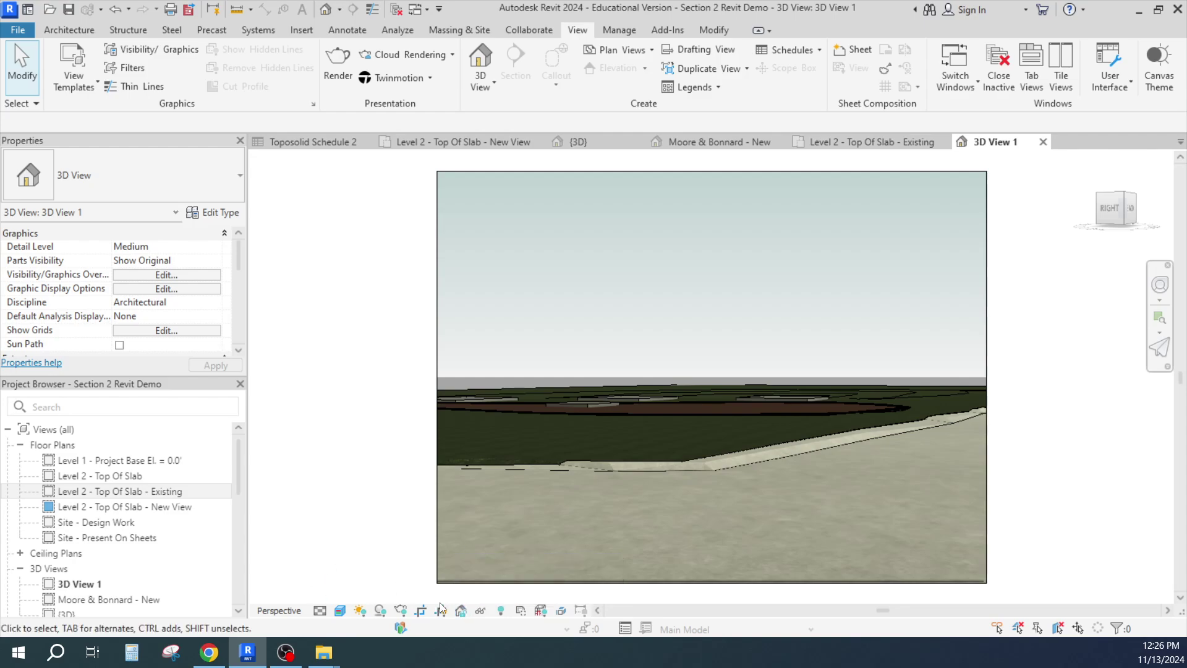
click(463, 610)
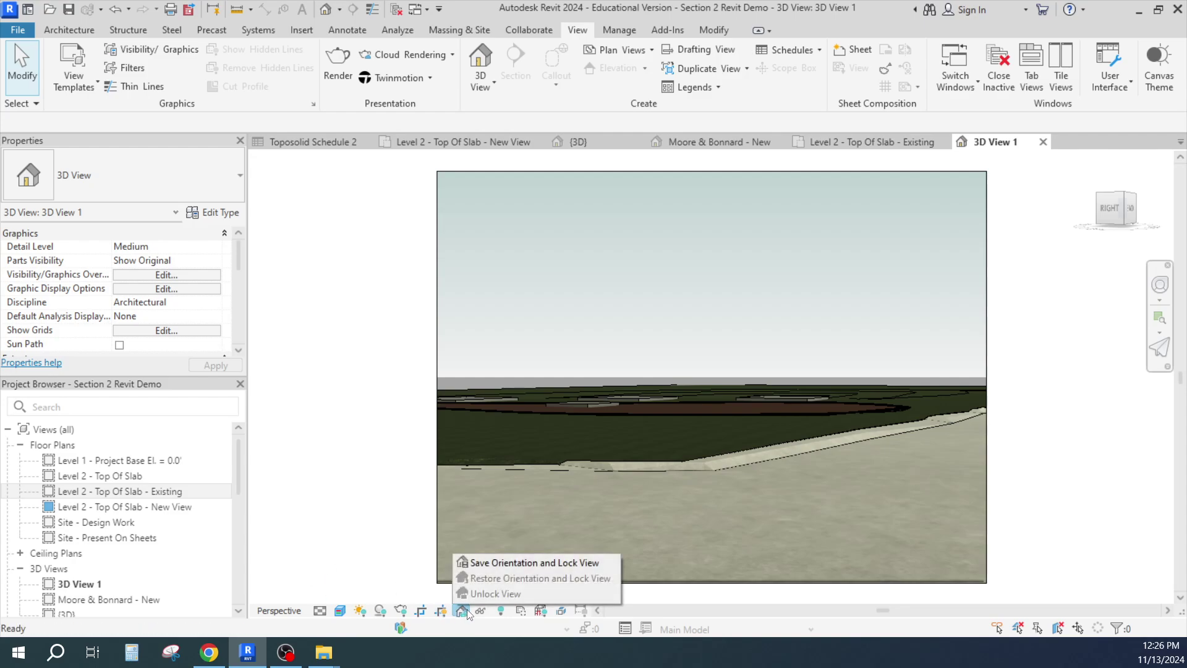
click(513, 562)
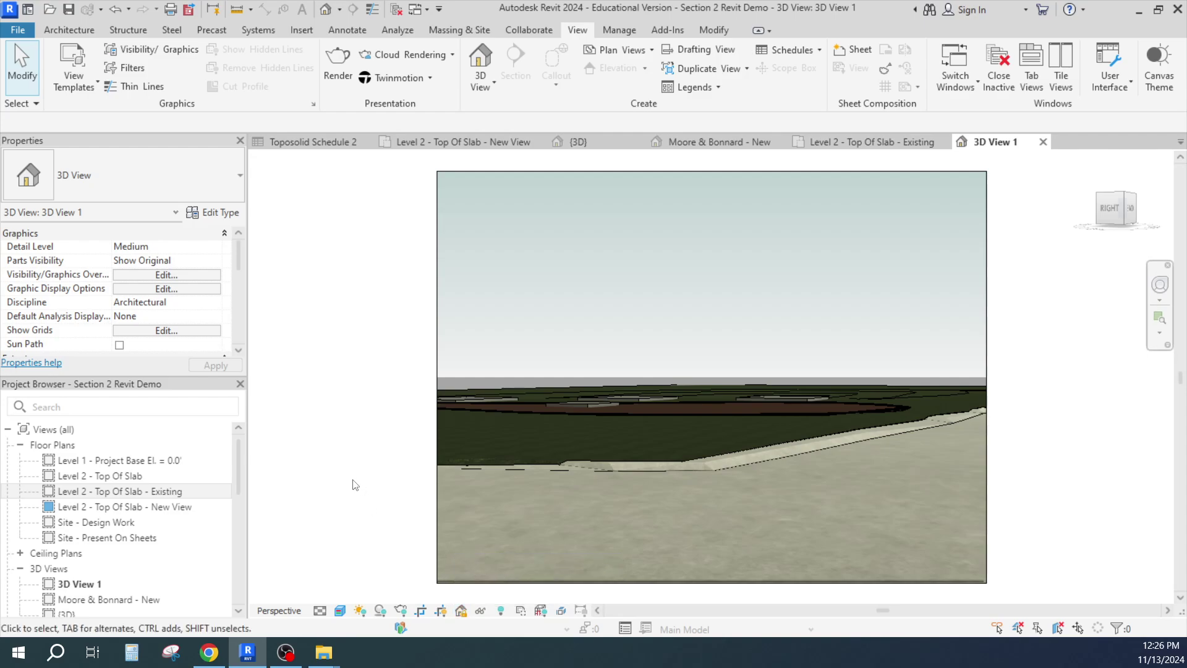